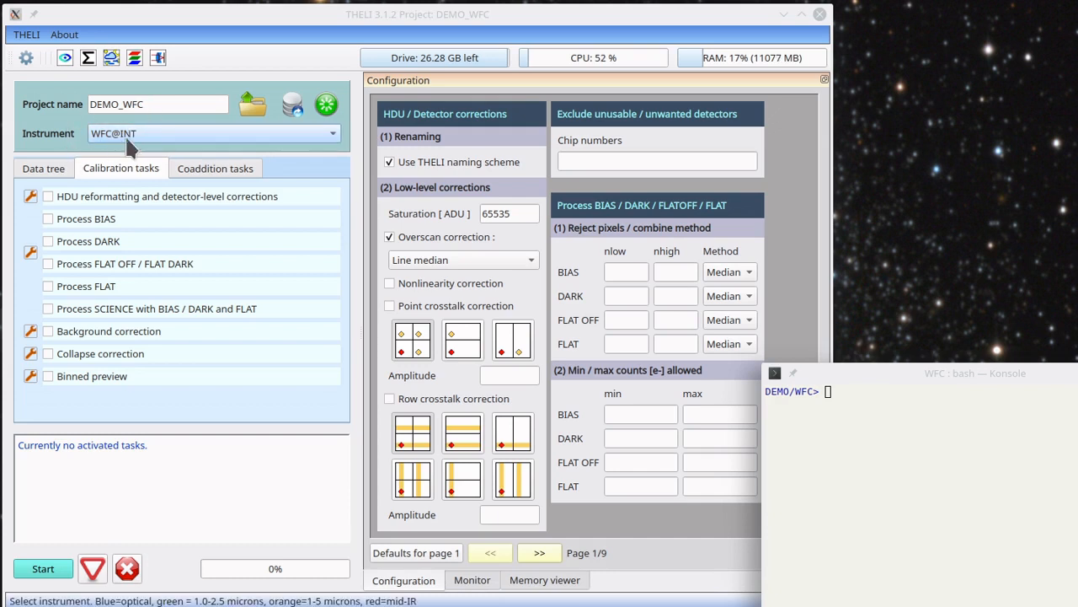
# List the contents of all data folders in the terminal and highlight the raw SCIENCE exposures
pyautogui.click(894, 445)
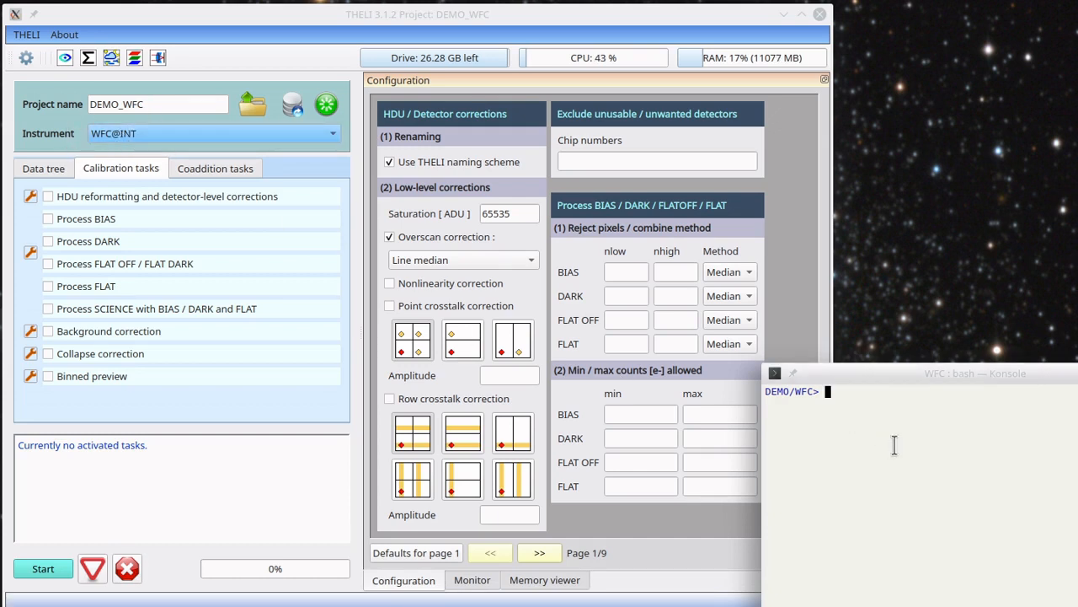
pyautogui.write('ls *')
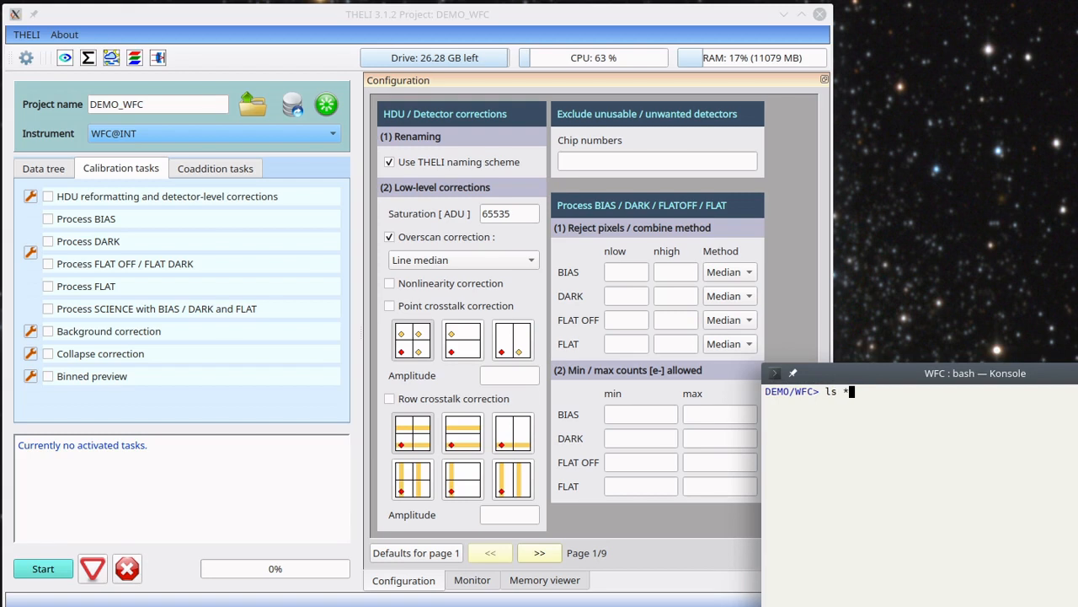
pyautogui.press('Return')
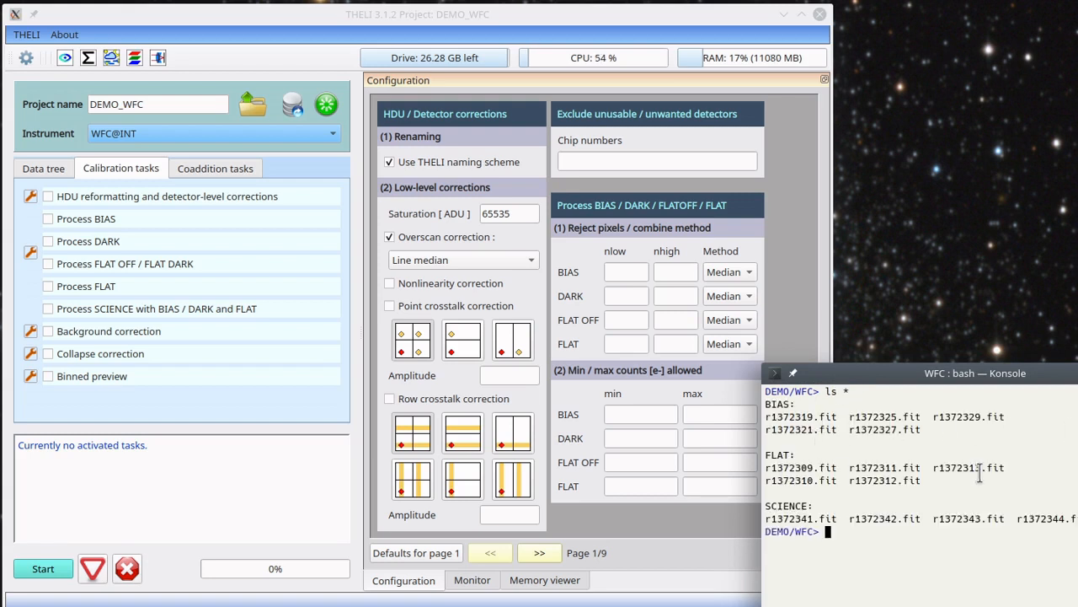
pyautogui.moveTo(766, 519); pyautogui.dragTo(1077, 520)
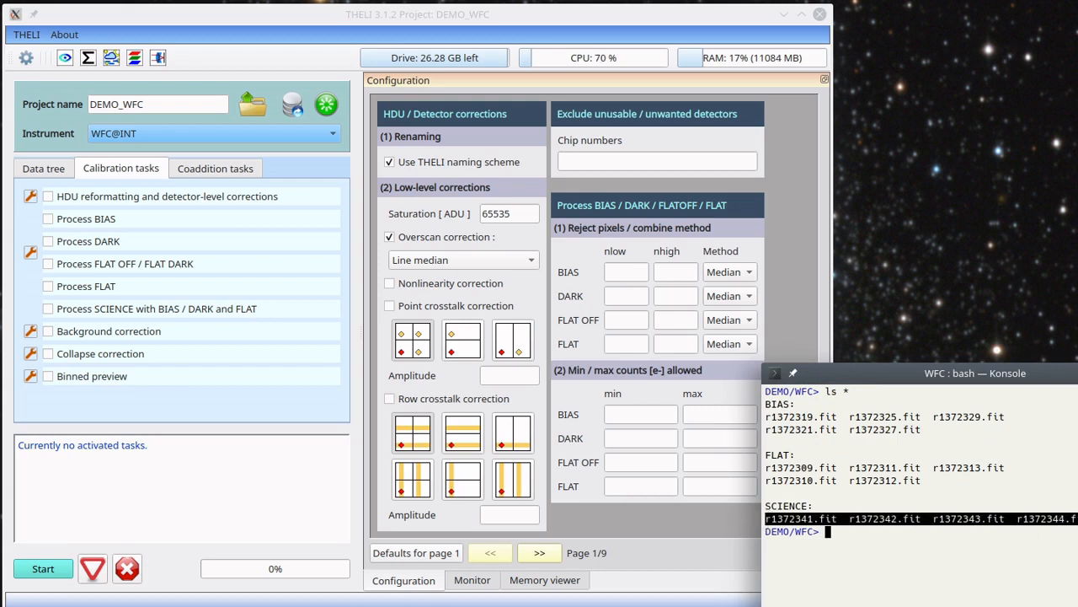
pyautogui.click(1076, 531)
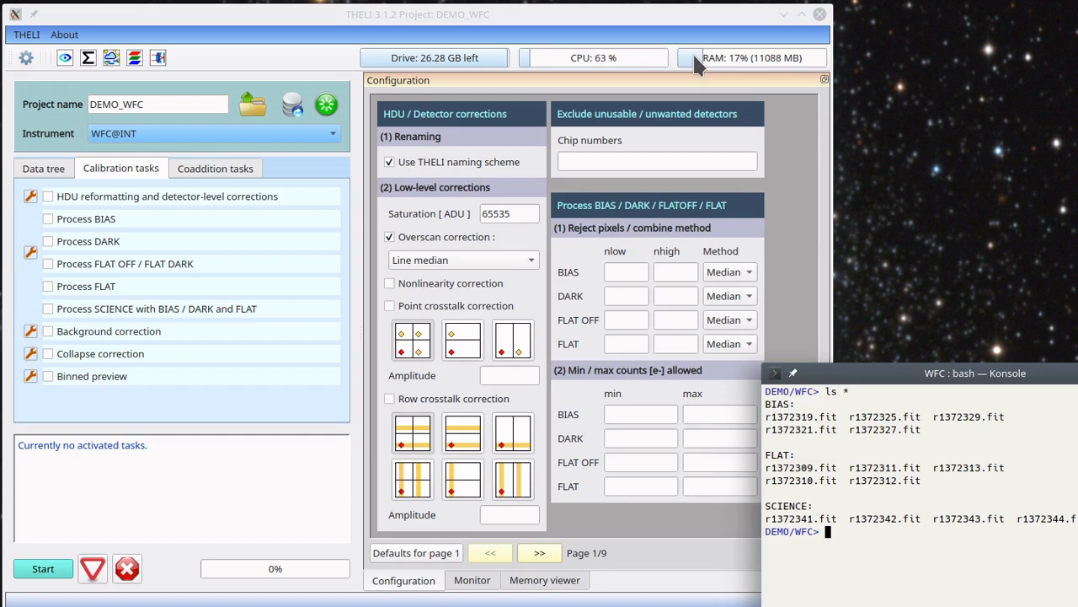
# Run HDU reformatting and detector-level corrections, Process BIAS and Process FLAT, following the output in the monitor
pyautogui.click(72, 195)
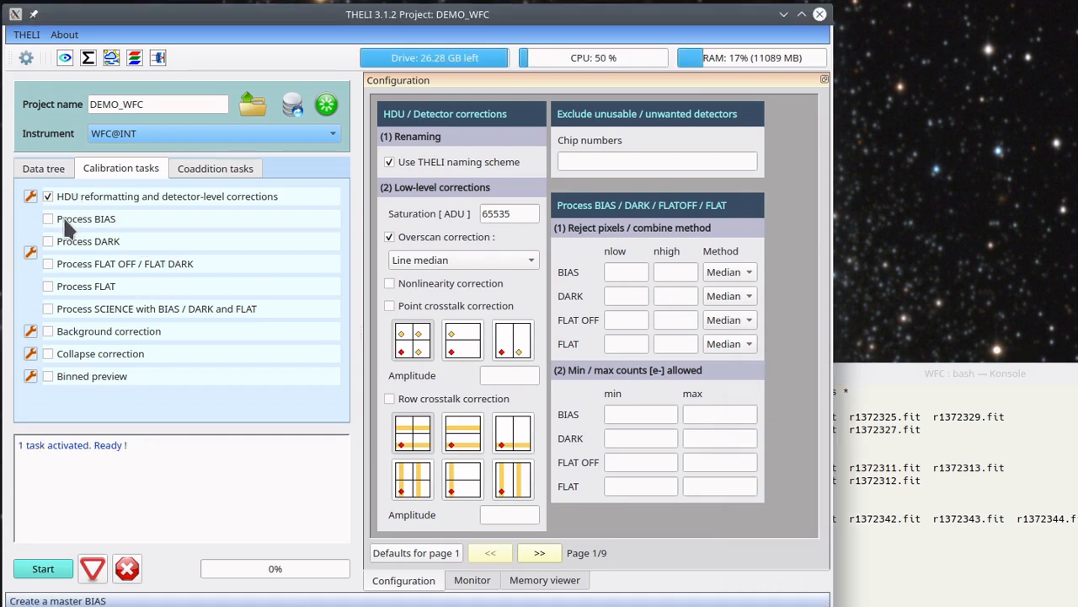
pyautogui.click(65, 221)
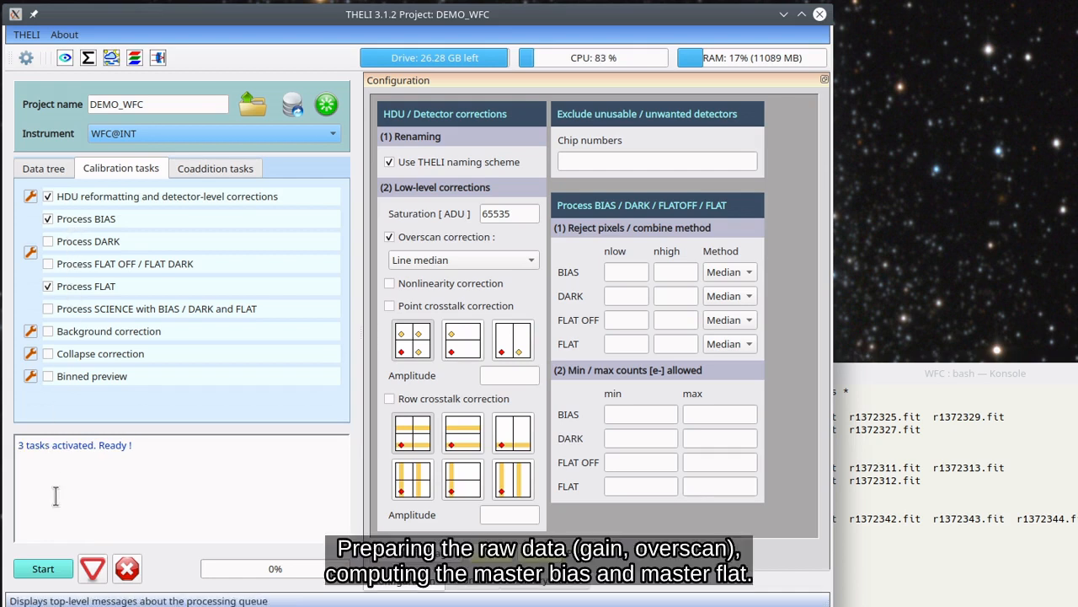
pyautogui.click(44, 569)
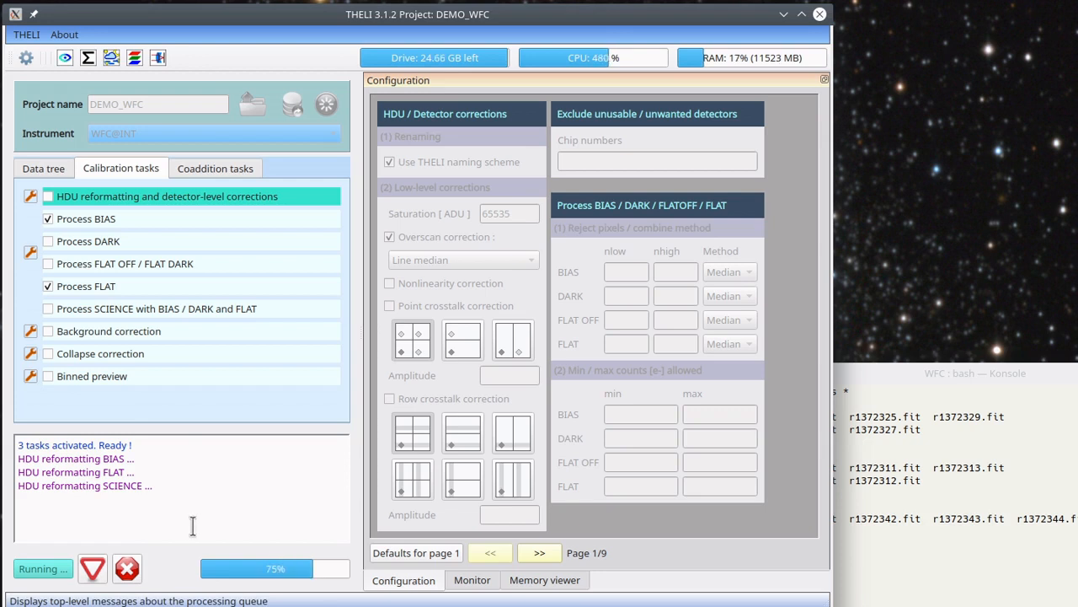
pyautogui.click(475, 583)
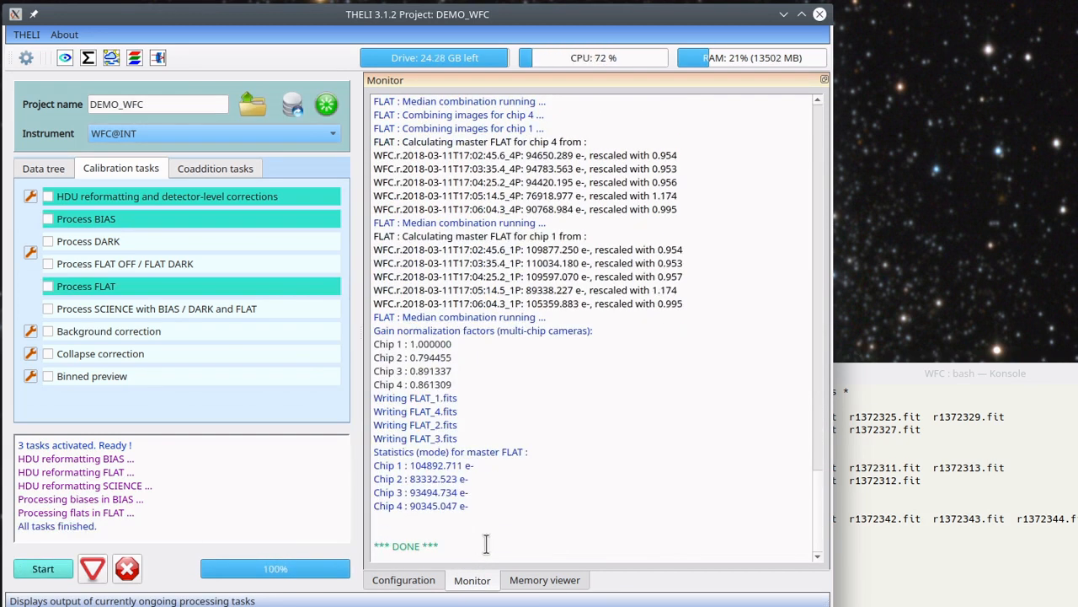
# Switch to the Konsole terminal, change into the SCIENCE folder and list its files
pyautogui.click(1060, 539)
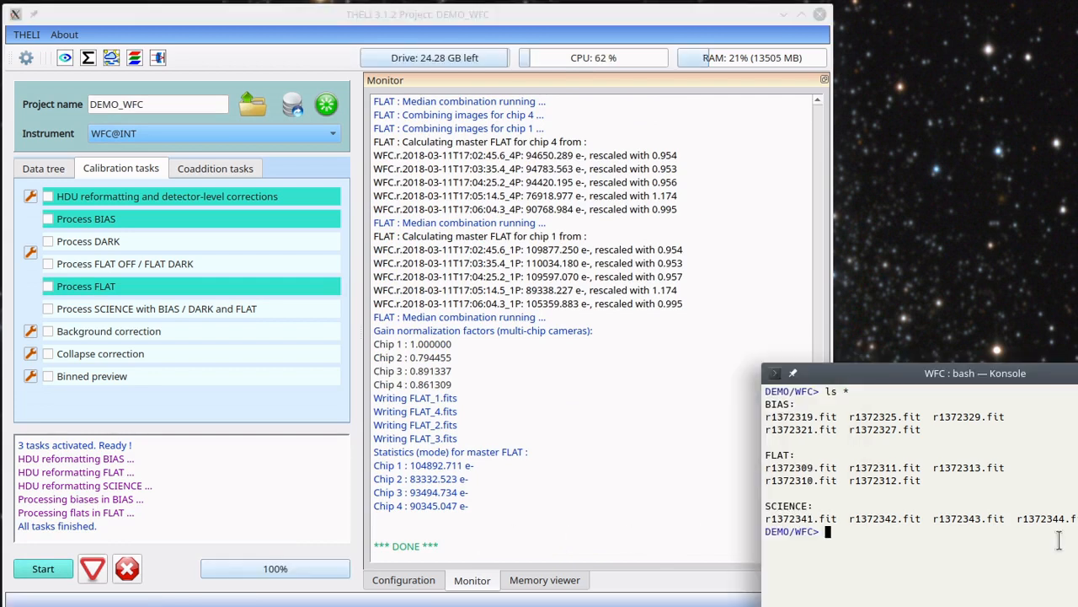
pyautogui.write('cd S')
pyautogui.press('Tab')
pyautogui.press('Return')
pyautogui.write('ls')
pyautogui.press('Return')
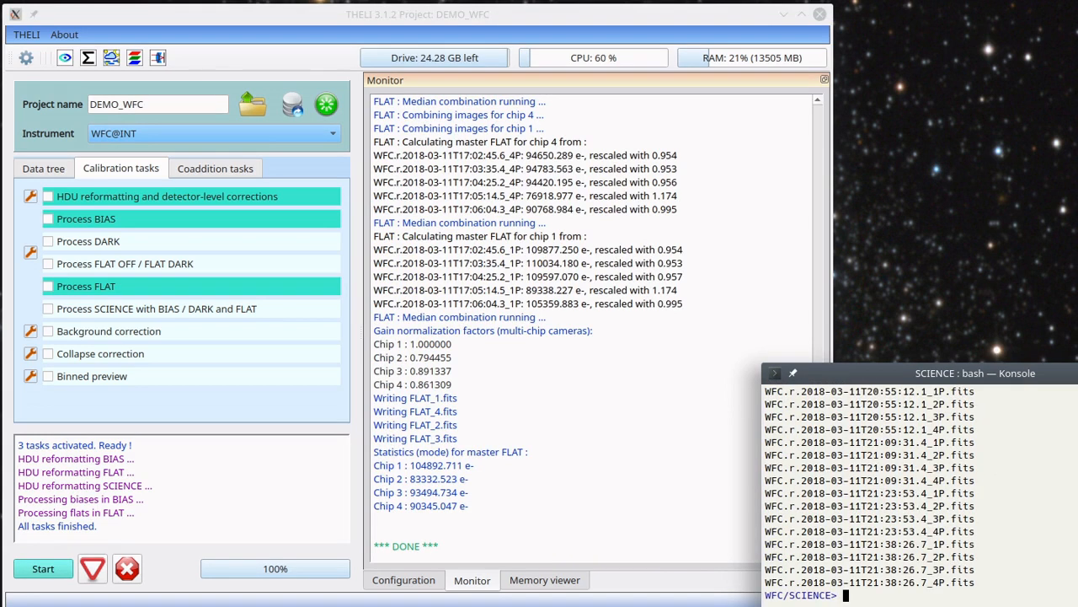
# Relist the SCIENCE folder in a resized terminal and highlight the chip files of the 20:55:12.1 exposure with their P suffix
pyautogui.moveTo(1076, 509); pyautogui.dragTo(1077, 508)
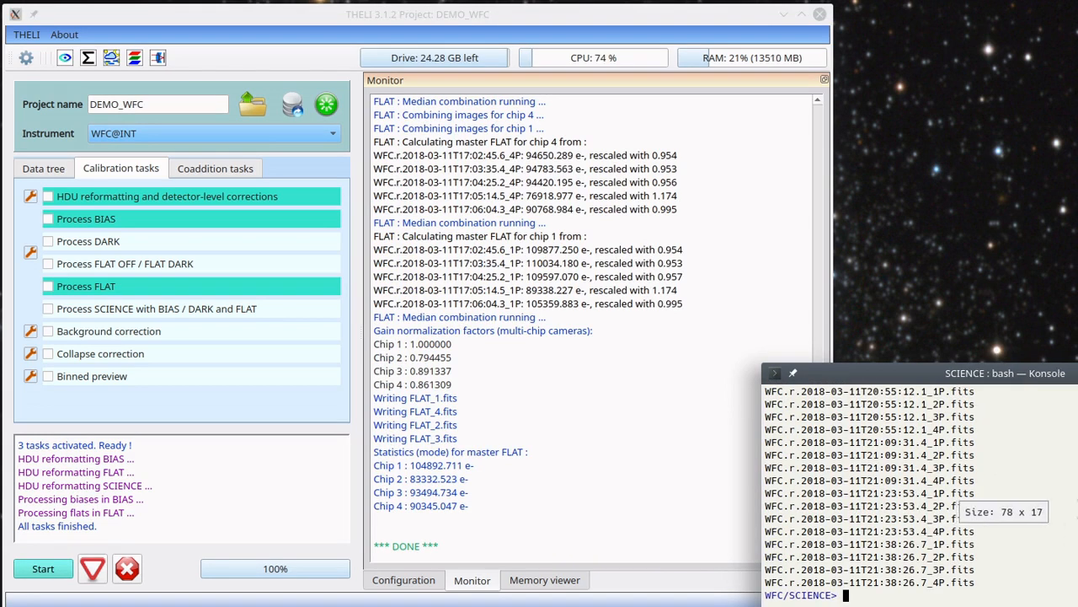
pyautogui.write('ls')
pyautogui.press('Return')
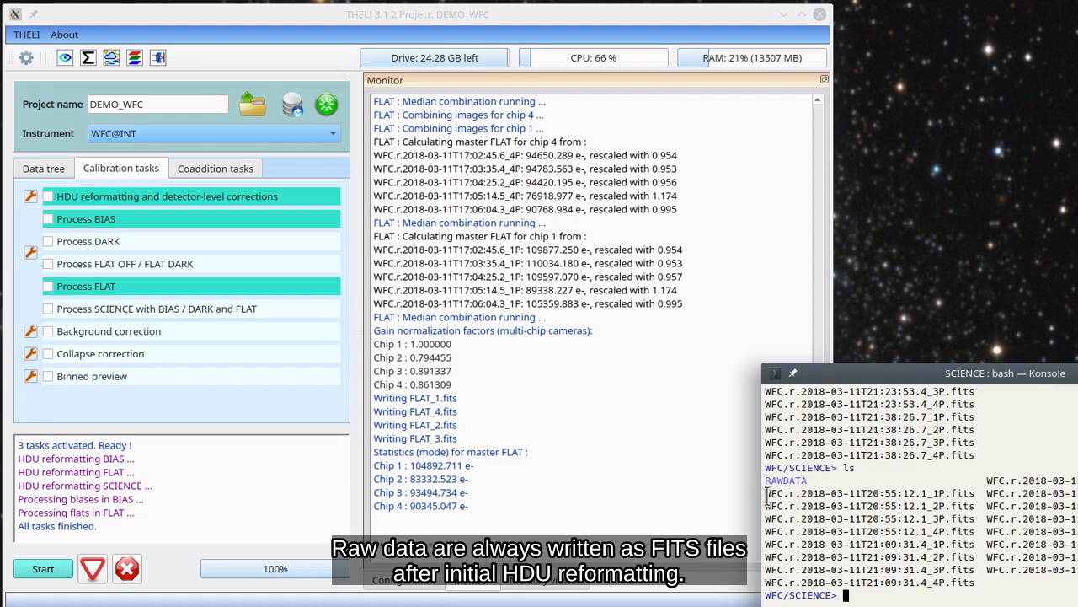
pyautogui.moveTo(767, 494); pyautogui.dragTo(767, 544)
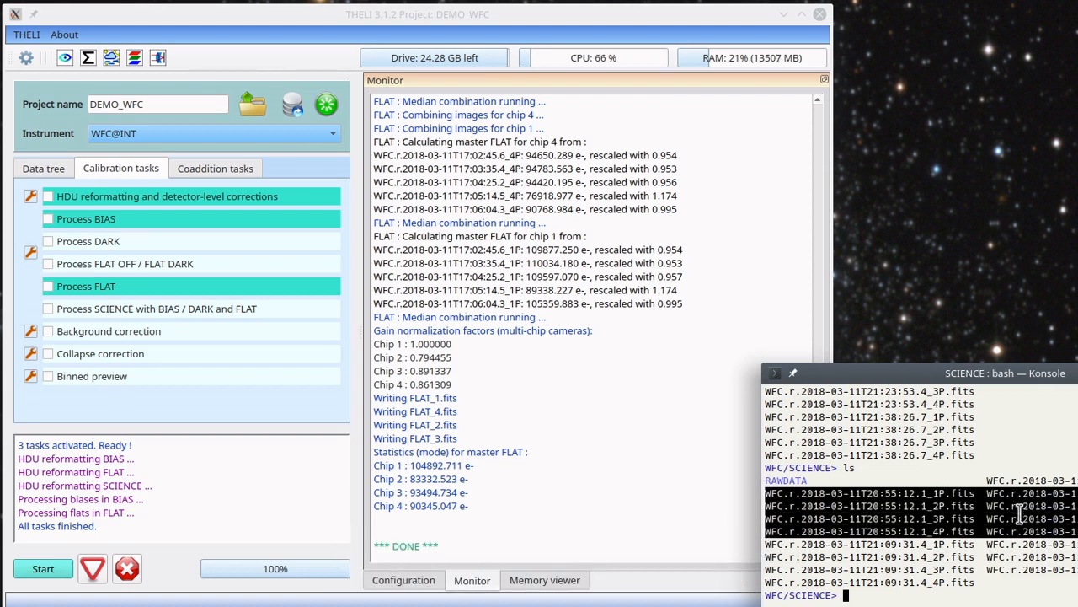
pyautogui.click(934, 491)
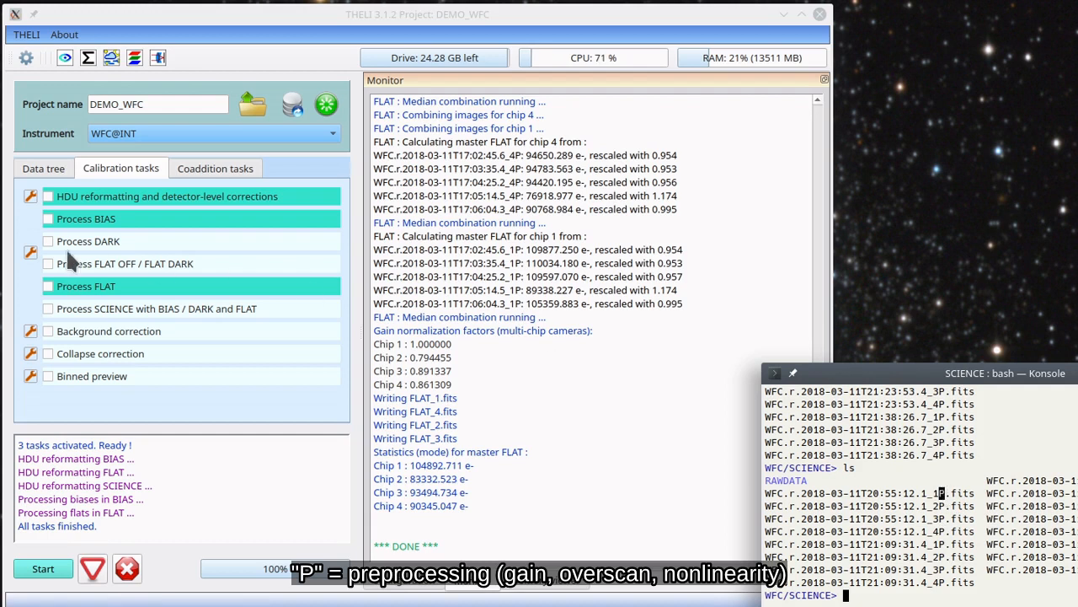
# Clear and restore the completed status of the HDU reformatting task in THELI
pyautogui.click(69, 198)
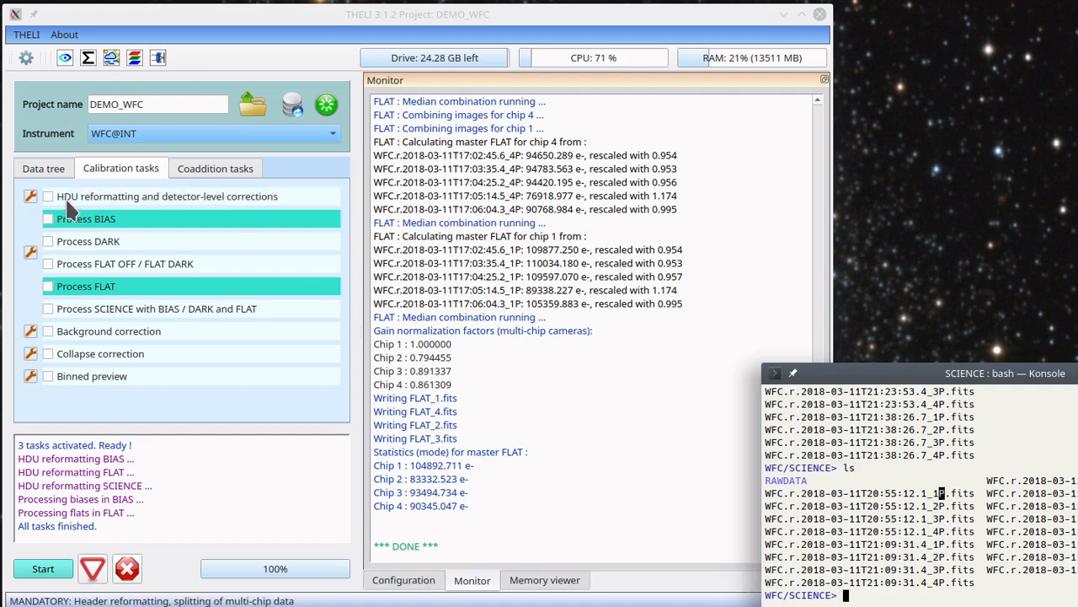
pyautogui.click(171, 193)
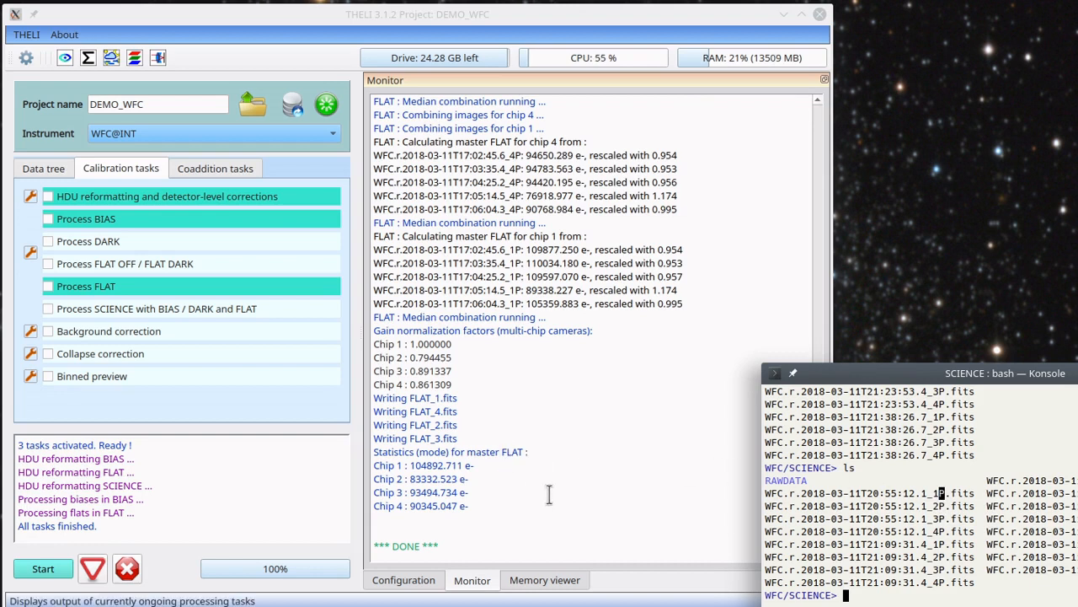
# Show the SCIENCE images in THELI's memory viewer and compare them with the terminal's file listing
pyautogui.click(576, 18)
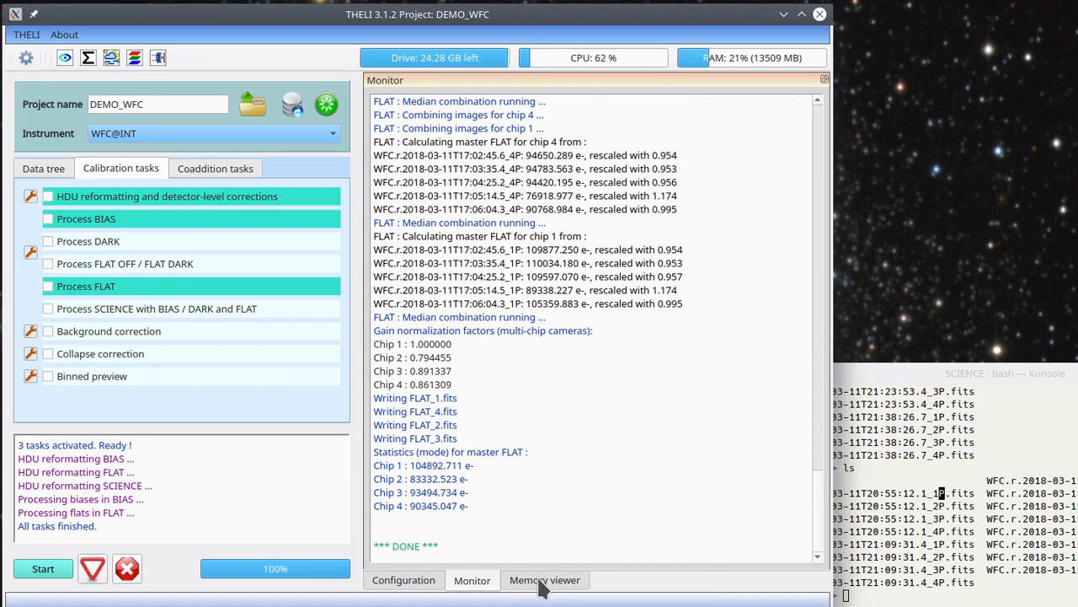
pyautogui.click(544, 581)
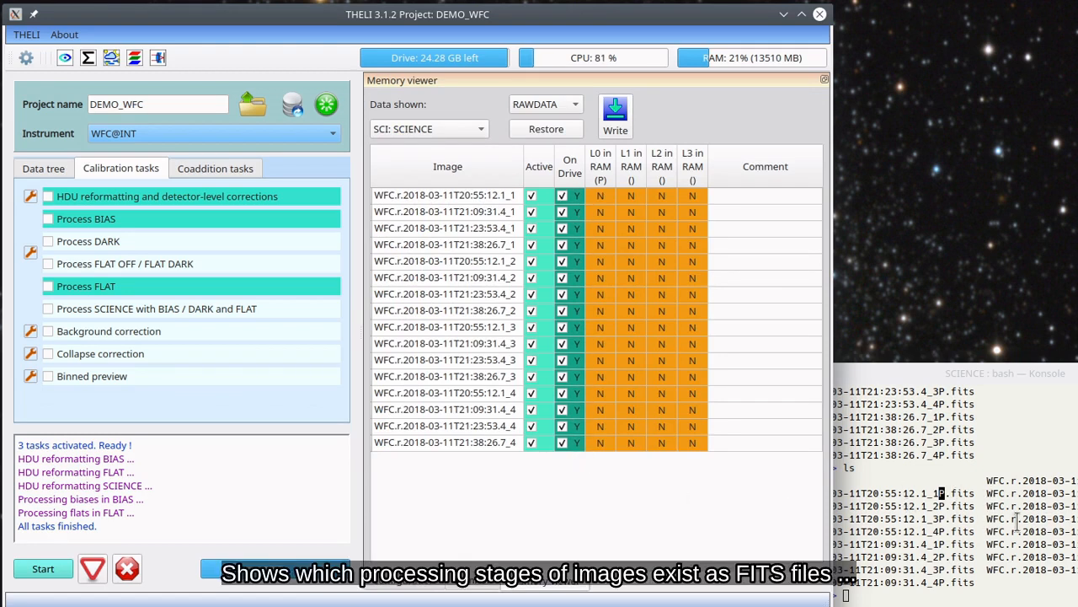
pyautogui.click(926, 506)
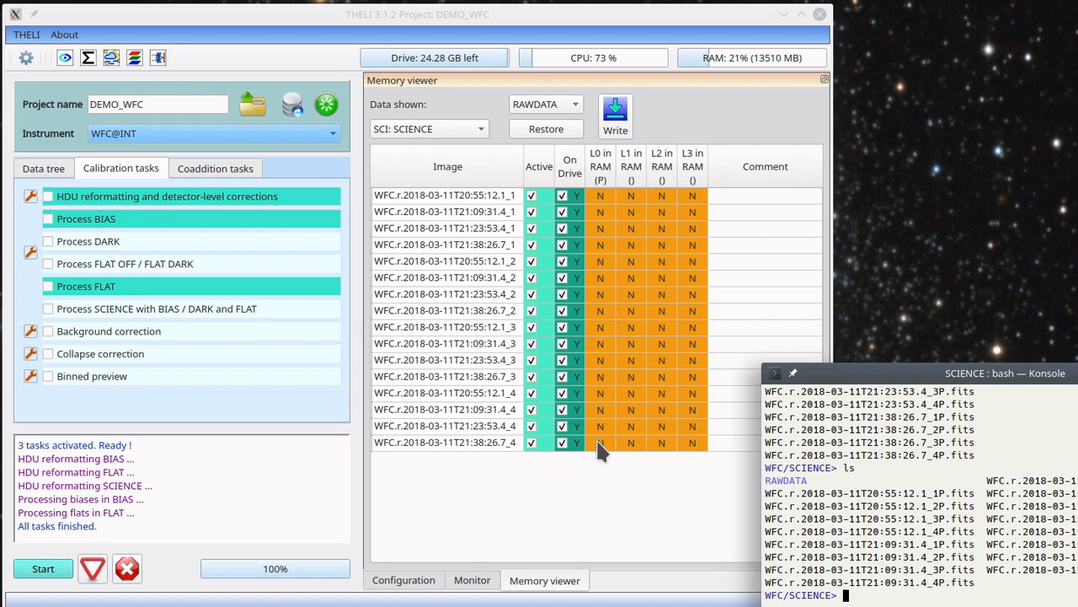
# Run Process SCIENCE with BIAS / DARK and FLAT in THELI while showing the memory viewer
pyautogui.click(79, 310)
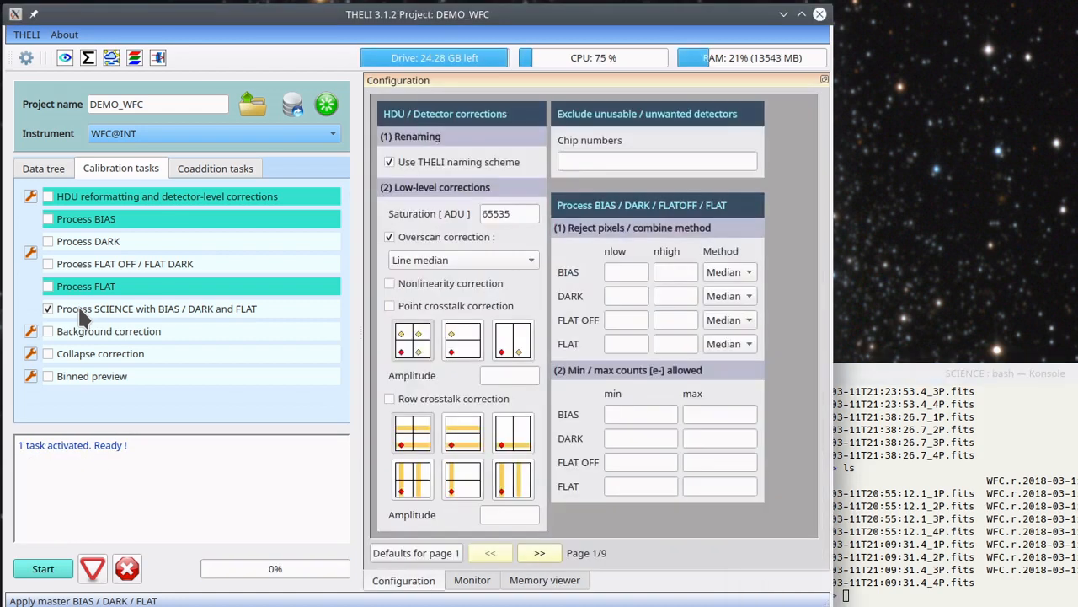
pyautogui.click(543, 579)
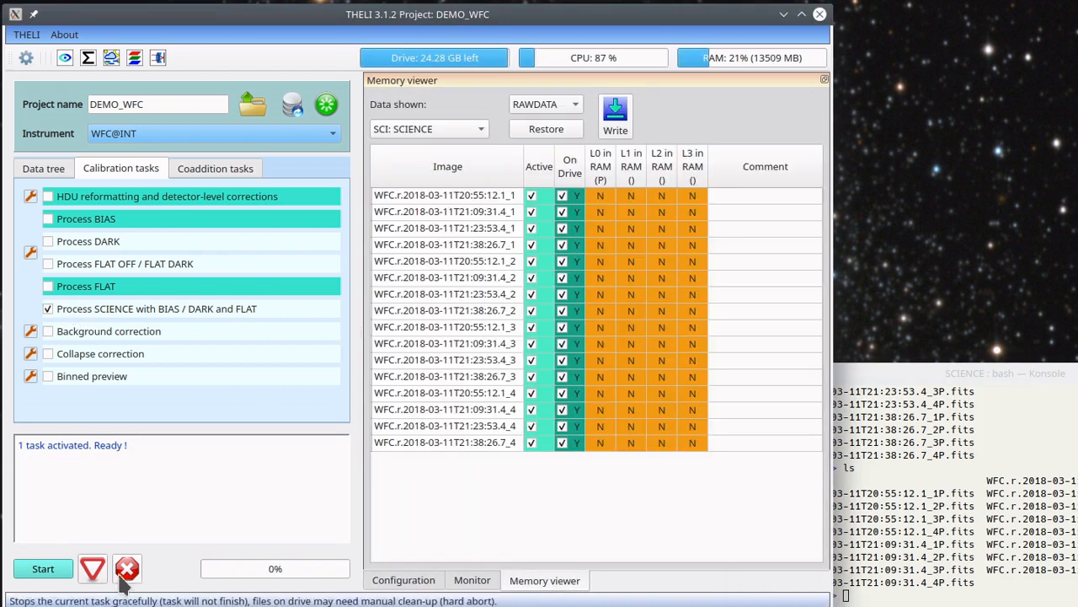
pyautogui.click(43, 569)
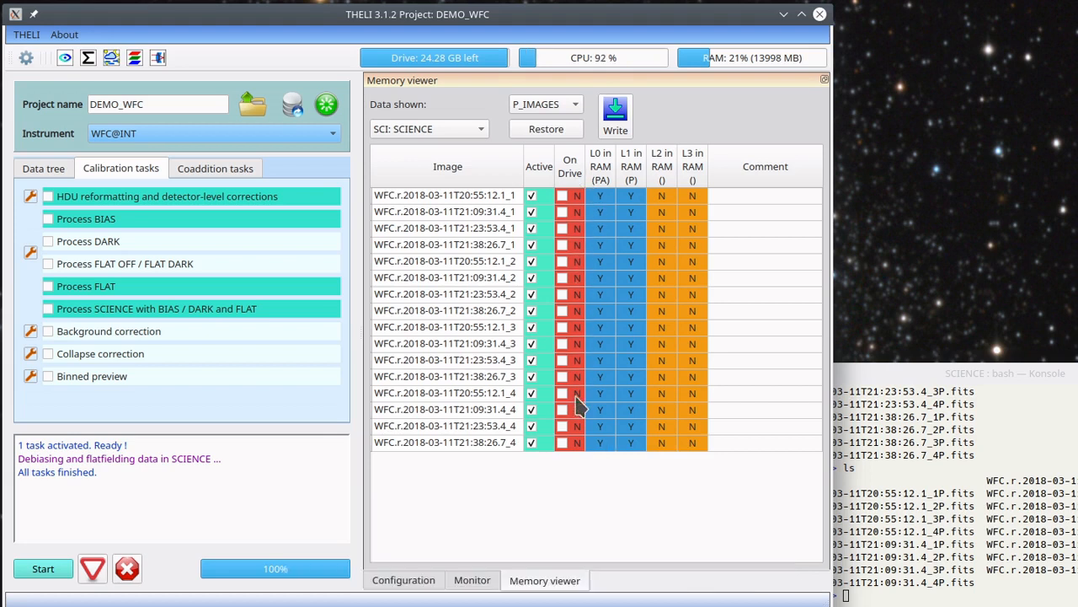
# List the SCIENCE folder in the terminal and highlight the P_IMAGES and RAWDATA subfolders
pyautogui.click(907, 496)
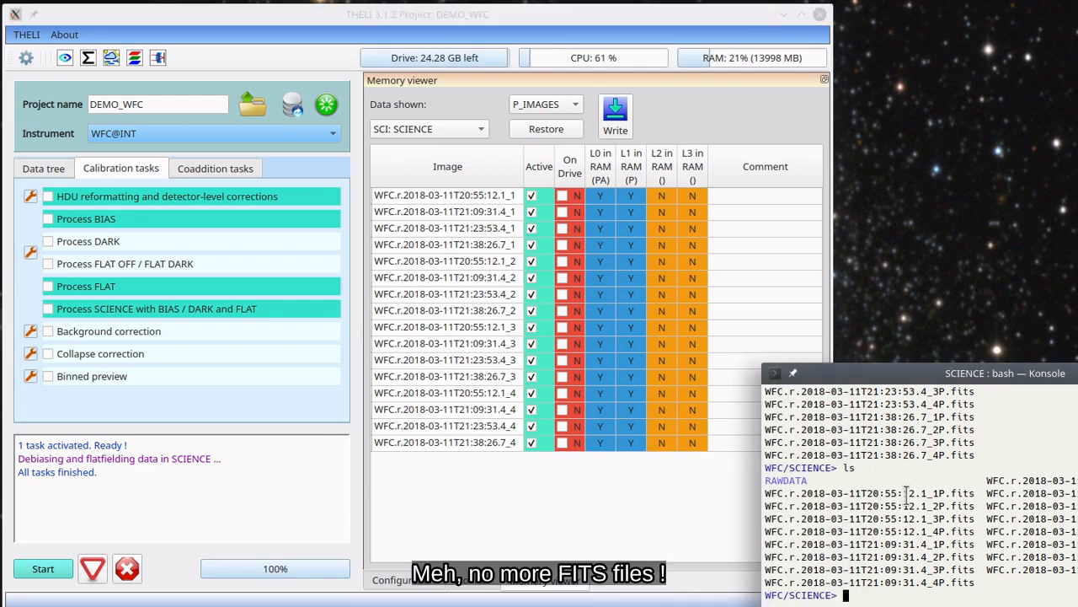
pyautogui.write('ls')
pyautogui.press('Return')
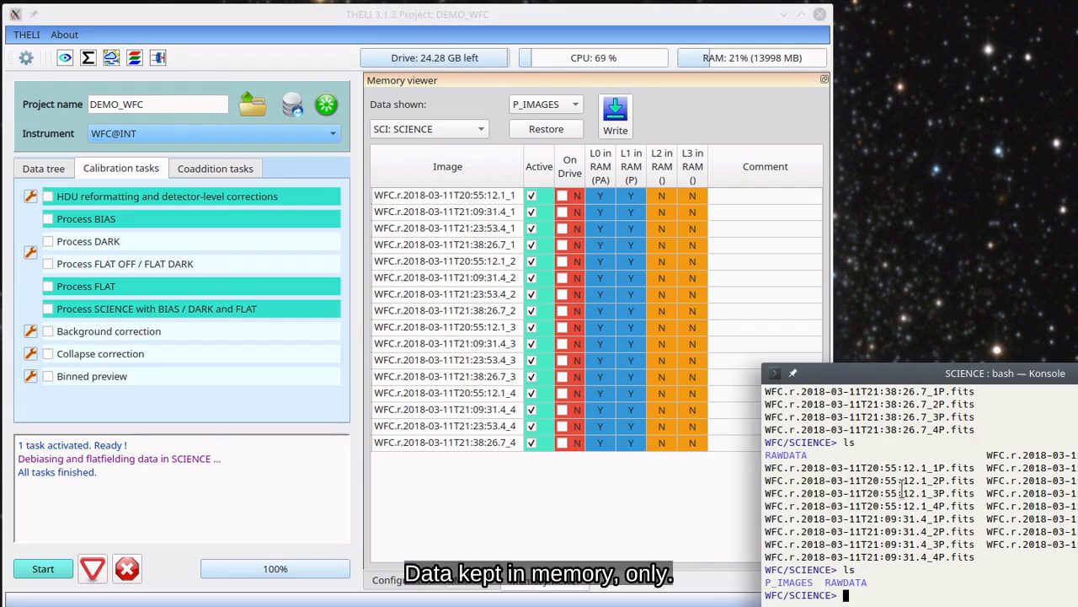
pyautogui.moveTo(765, 582); pyautogui.dragTo(868, 583)
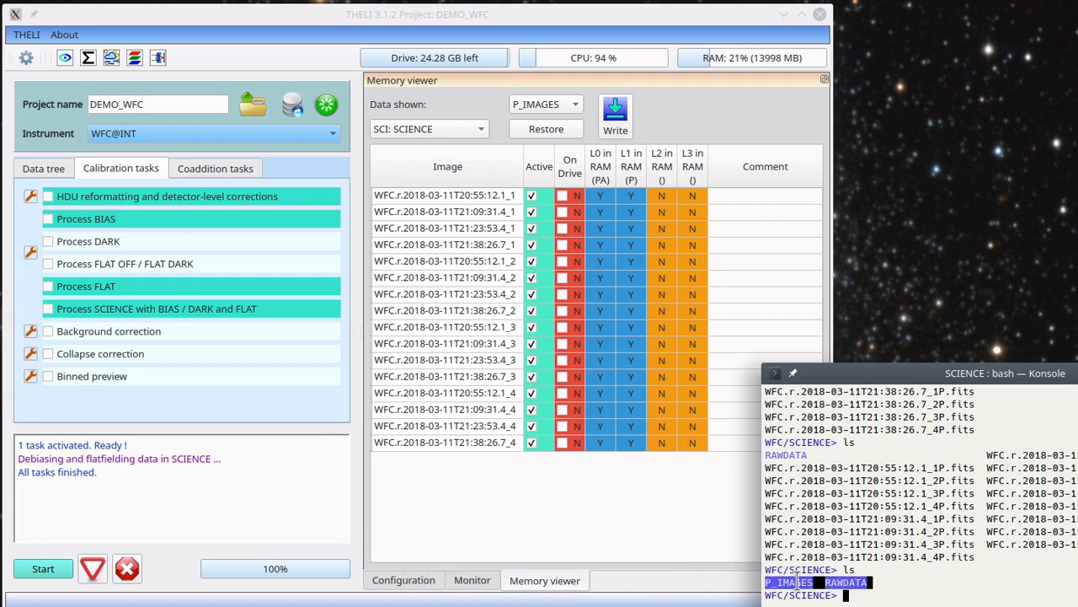
# List the contents of P_IMAGES and RAWDATA, highlight the files in each, and relist the SCIENCE folder itself
pyautogui.moveTo(853, 586); pyautogui.dragTo(867, 594)
pyautogui.write('ls *')
pyautogui.press('Return')
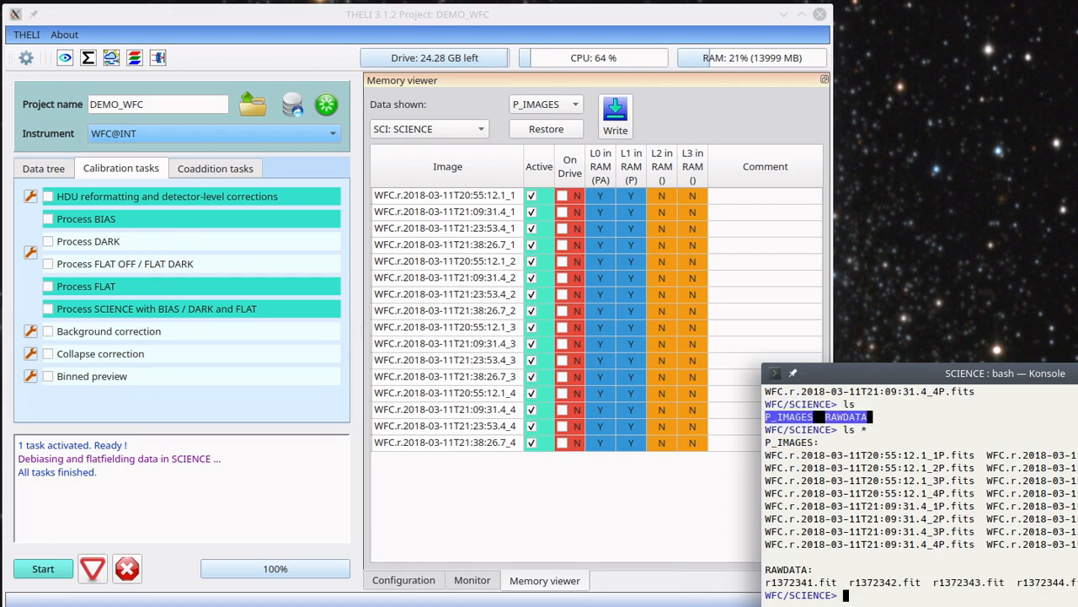
pyautogui.moveTo(765, 570); pyautogui.dragTo(842, 598)
pyautogui.click(897, 485)
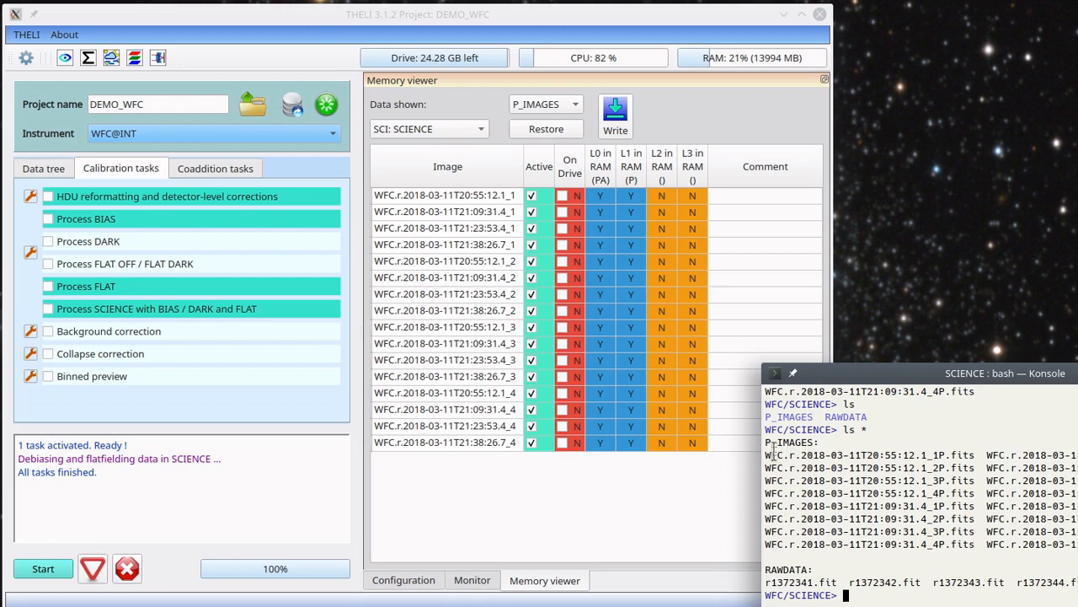
pyautogui.moveTo(767, 455); pyautogui.dragTo(983, 554)
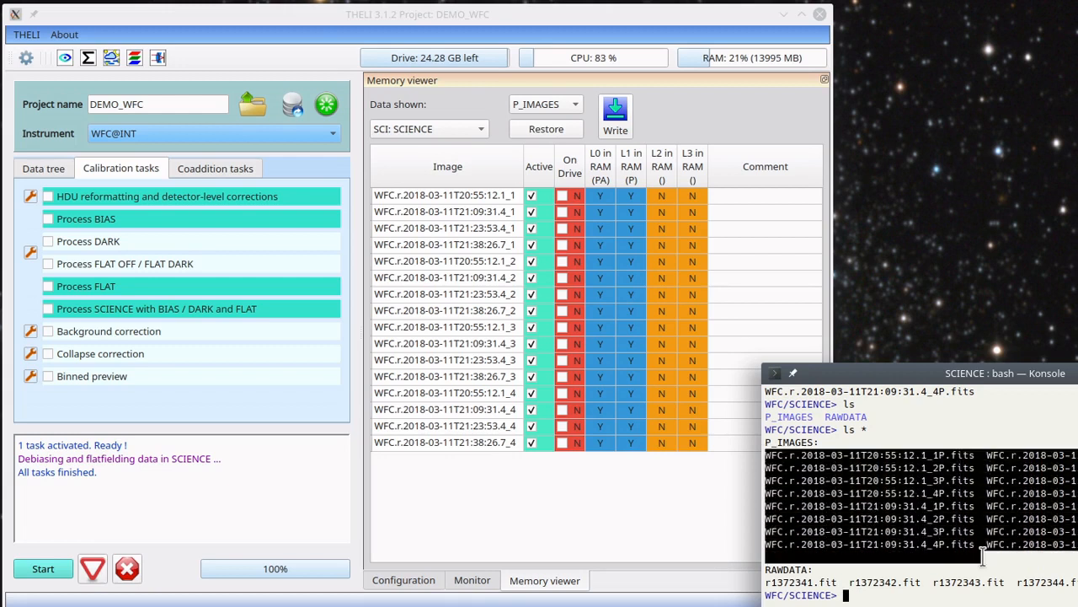
pyautogui.click(981, 556)
pyautogui.write('ls')
pyautogui.press('Return')
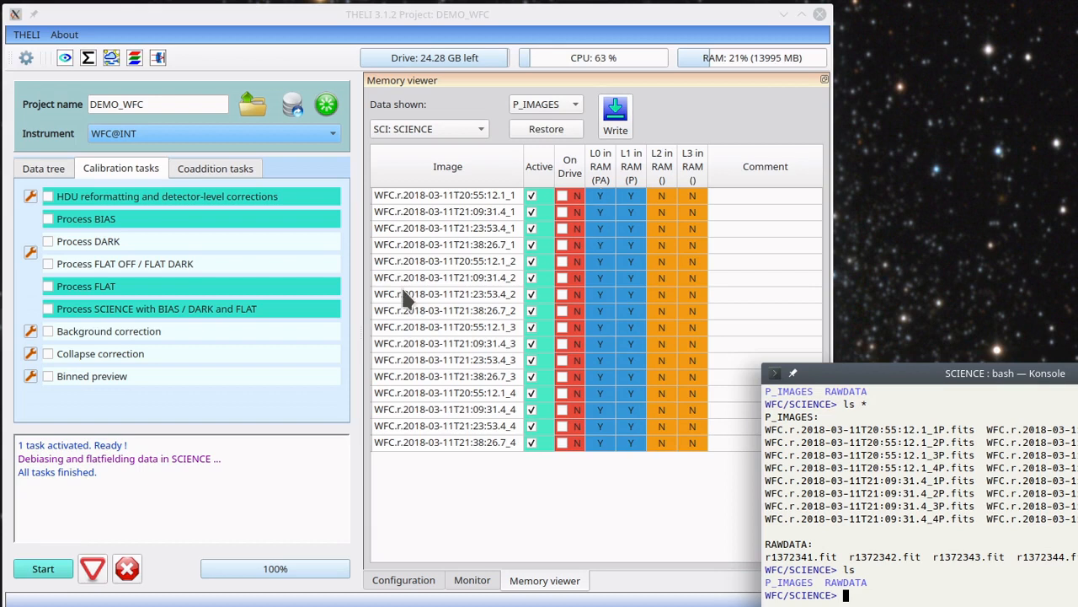
# Run the Collapse correction task in THELI with its default settings while showing the memory viewer
pyautogui.click(75, 353)
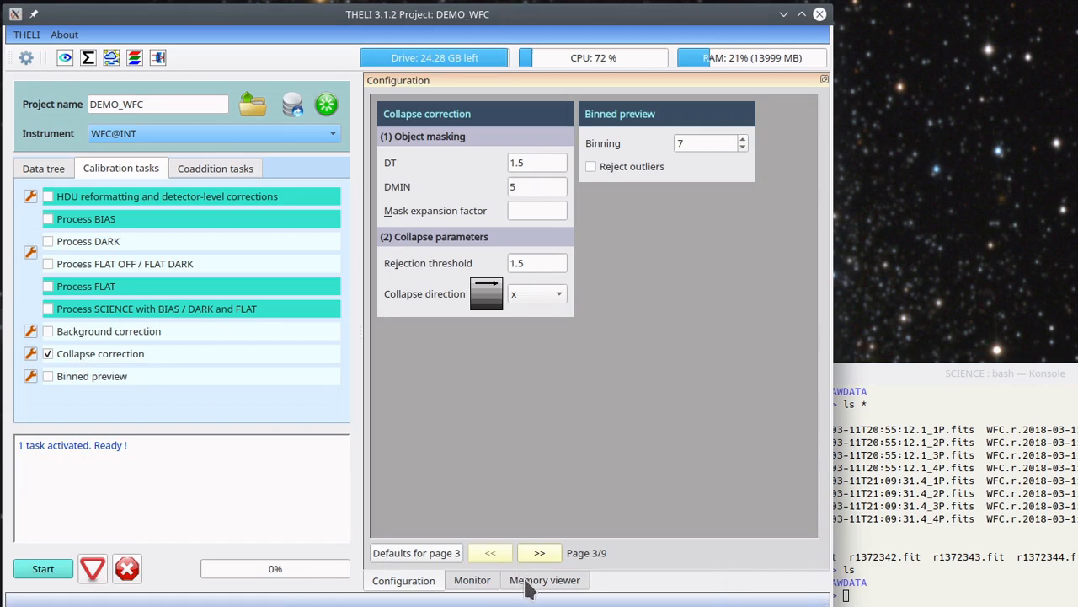
pyautogui.click(543, 581)
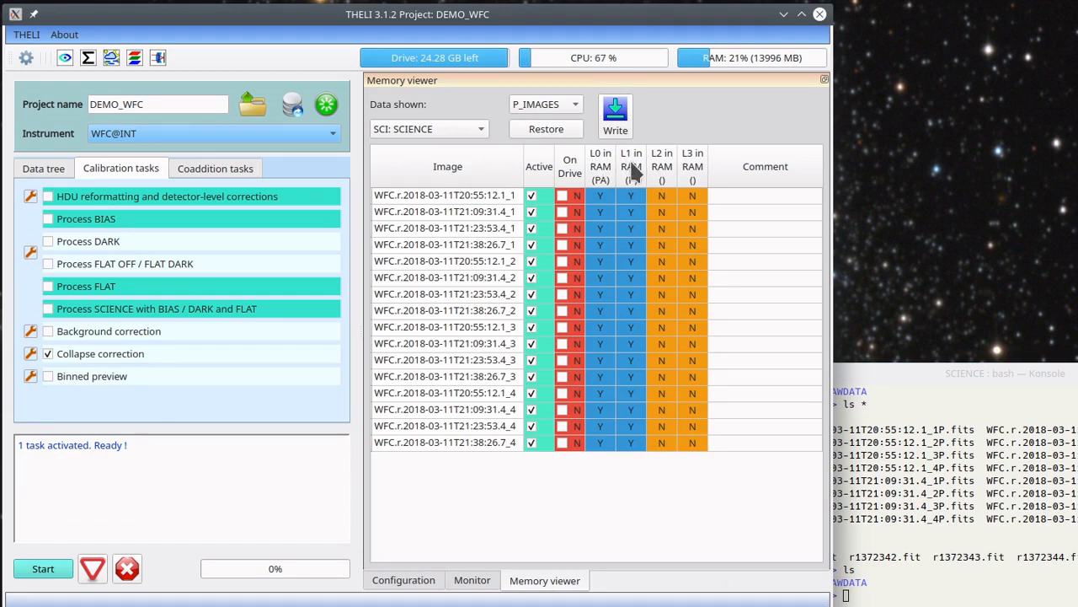
pyautogui.click(43, 569)
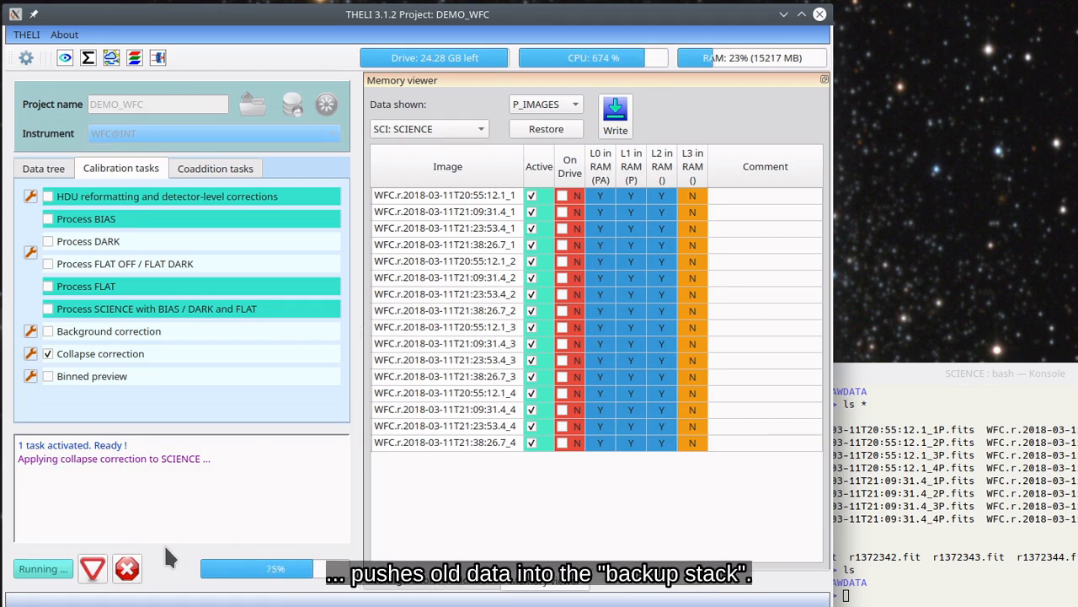
# Check the SCIENCE folder's contents in the terminal after the collapse correction
pyautogui.click(950, 535)
pyautogui.write('ls')
pyautogui.press('Return')
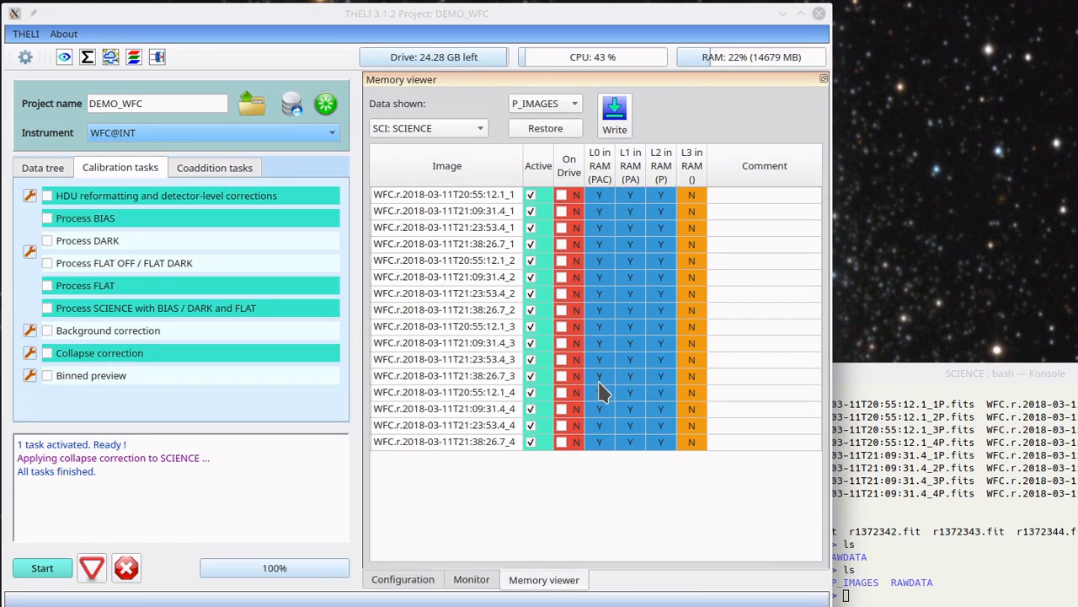
# Open the L2 (P) version of image WFC.r.2018-03-11T20:55:12.1_4 from THELI's memory viewer in the image viewer
pyautogui.click(661, 394)
pyautogui.doubleClick(661, 393)
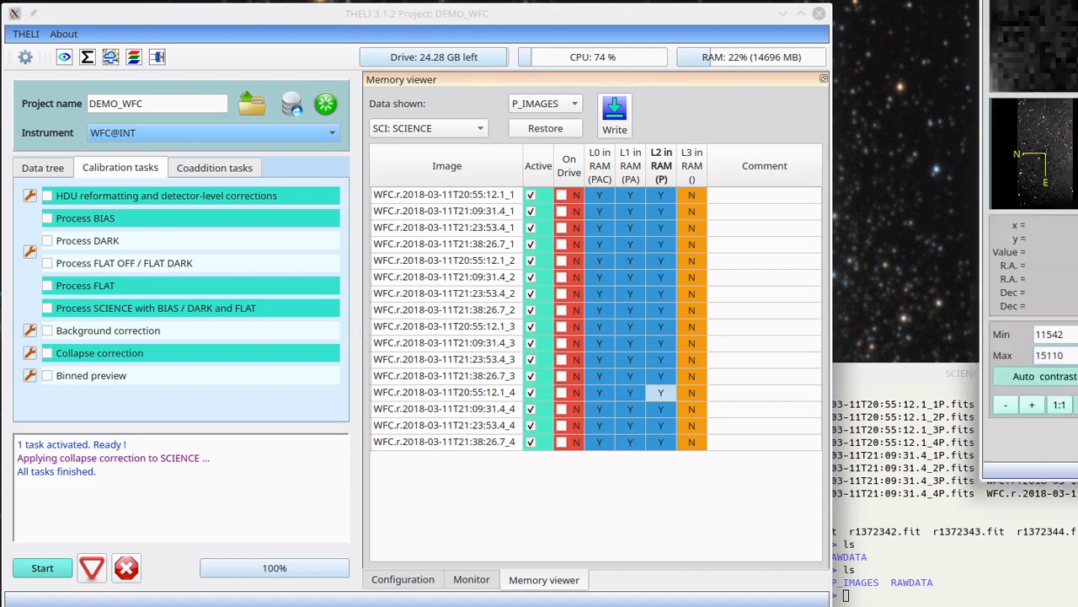
# Place the THELI and image viewer windows side by side and compare the L1 (PA) and L2 (P) versions of WFC.r.2018-03-11T20:55:12.1_4
pyautogui.moveTo(603, 54); pyautogui.dragTo(809, 18)
pyautogui.moveTo(459, 25); pyautogui.dragTo(221, 10)
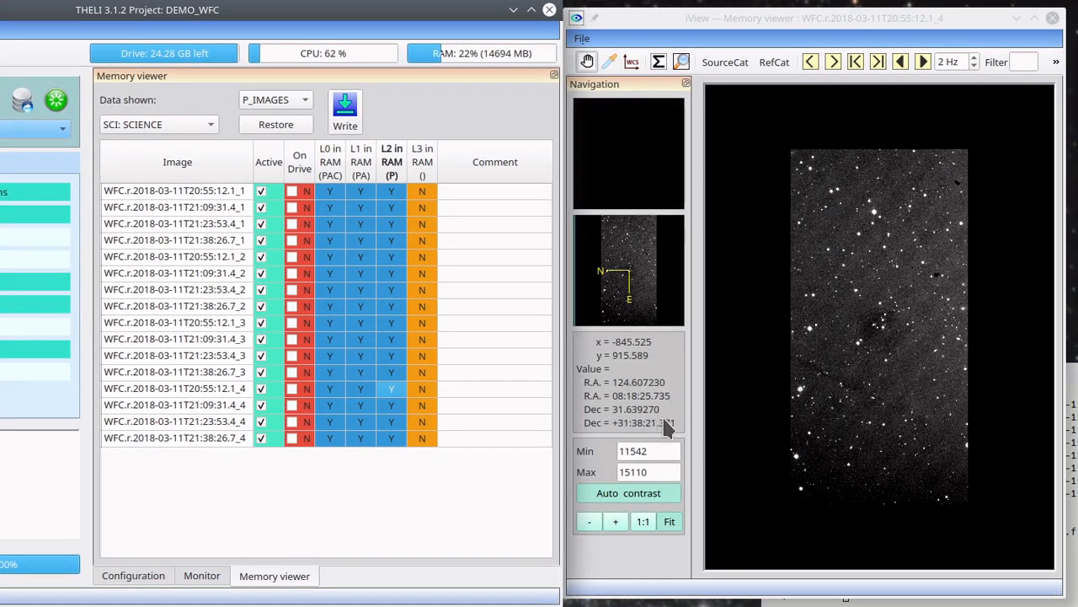
pyautogui.click(360, 392)
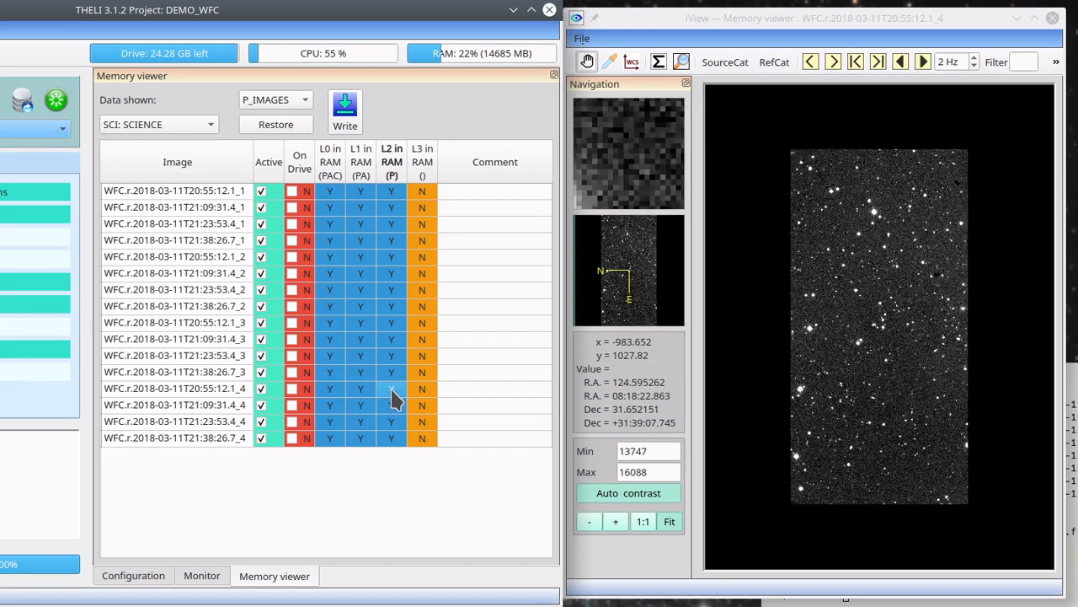
pyautogui.click(367, 399)
pyautogui.click(393, 398)
pyautogui.click(367, 400)
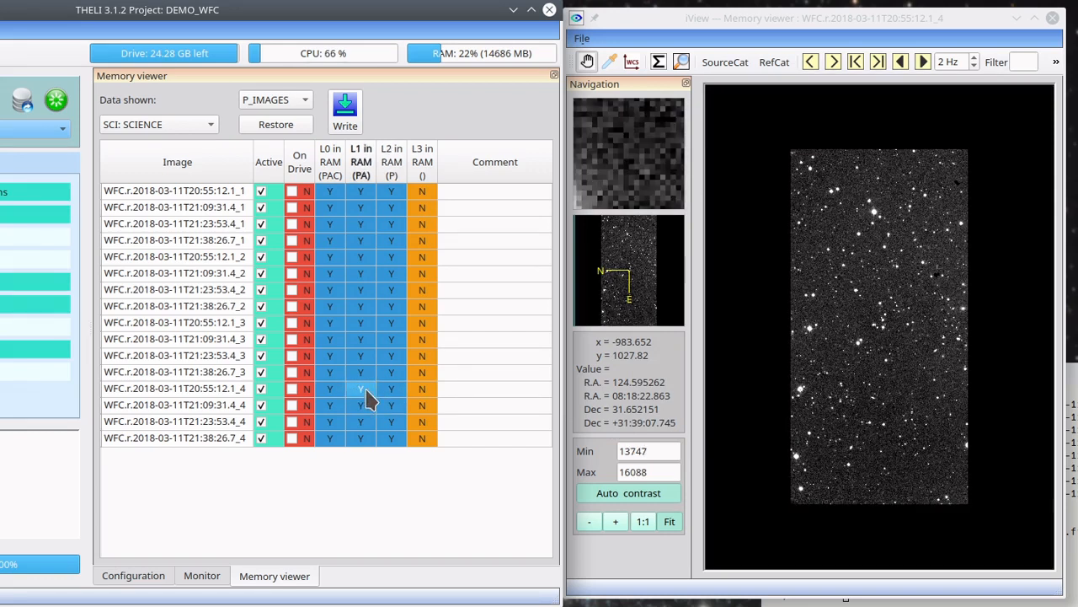
pyautogui.click(392, 398)
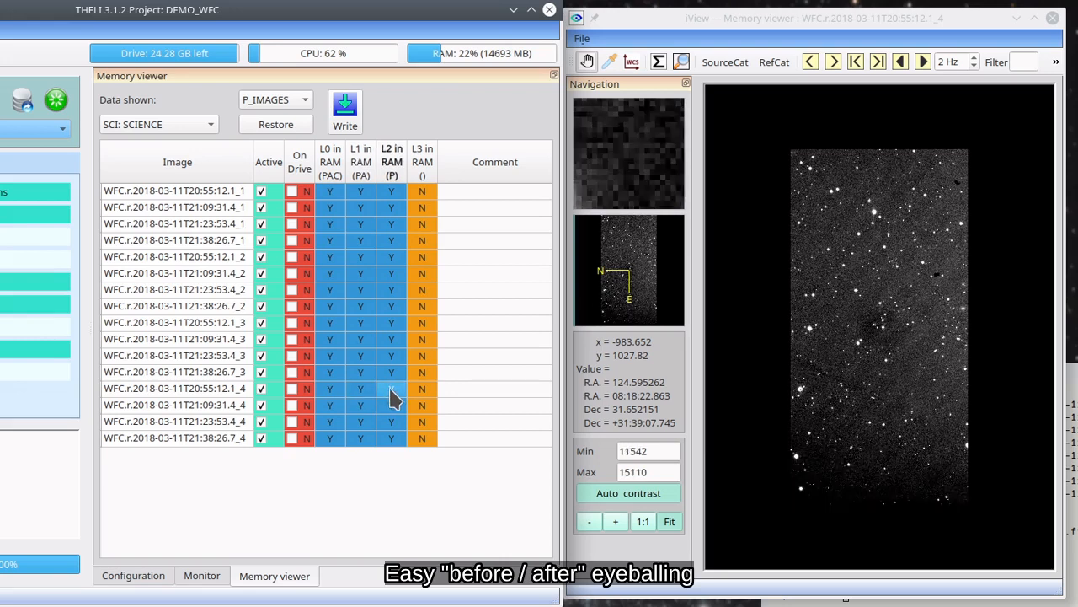
pyautogui.click(367, 399)
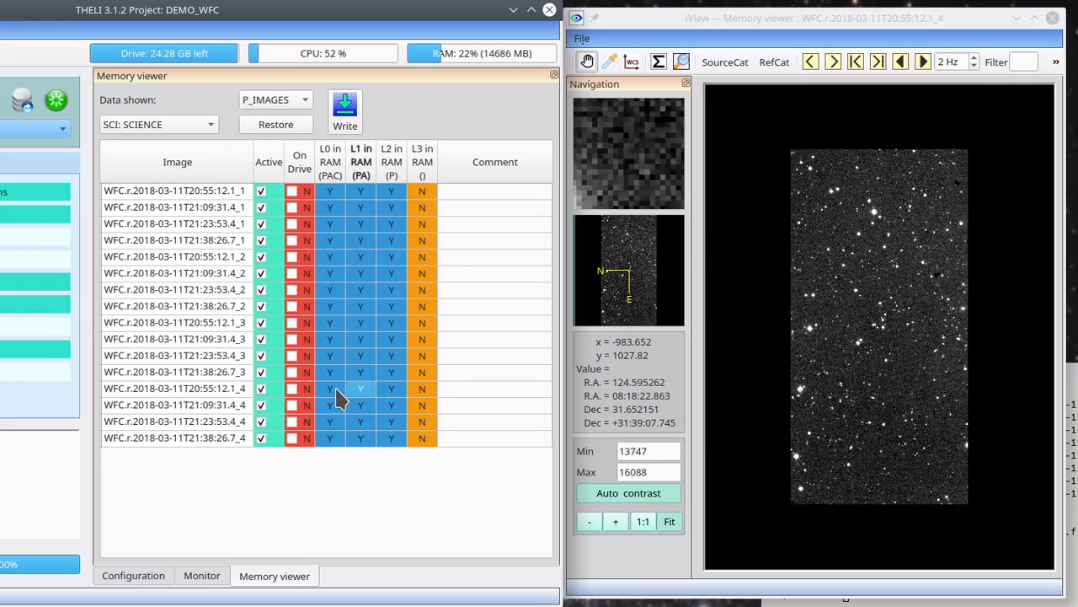
# Compare the L0 (PAC) version of WFC.r.2018-03-11T20:55:12.1_4 with its L1 (PA) and L2 (P) versions
pyautogui.click(334, 398)
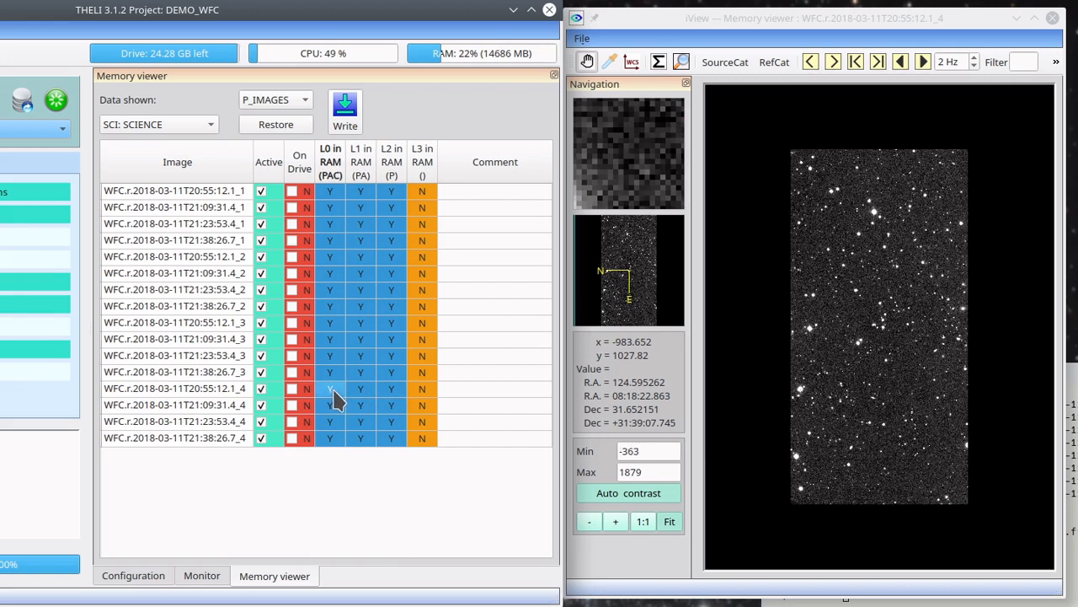
pyautogui.click(335, 400)
pyautogui.click(362, 396)
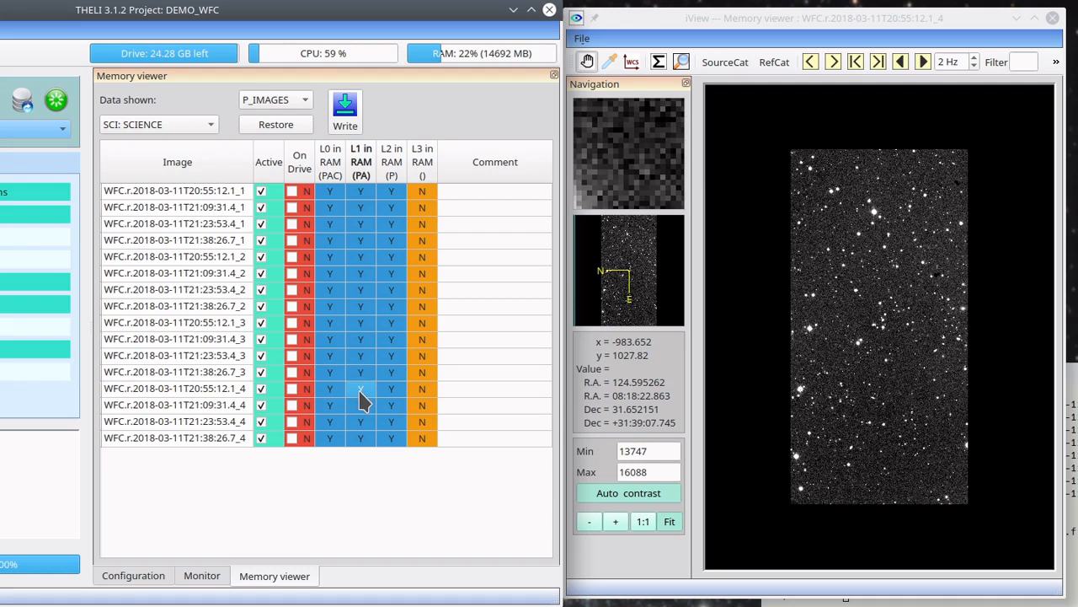
pyautogui.click(334, 398)
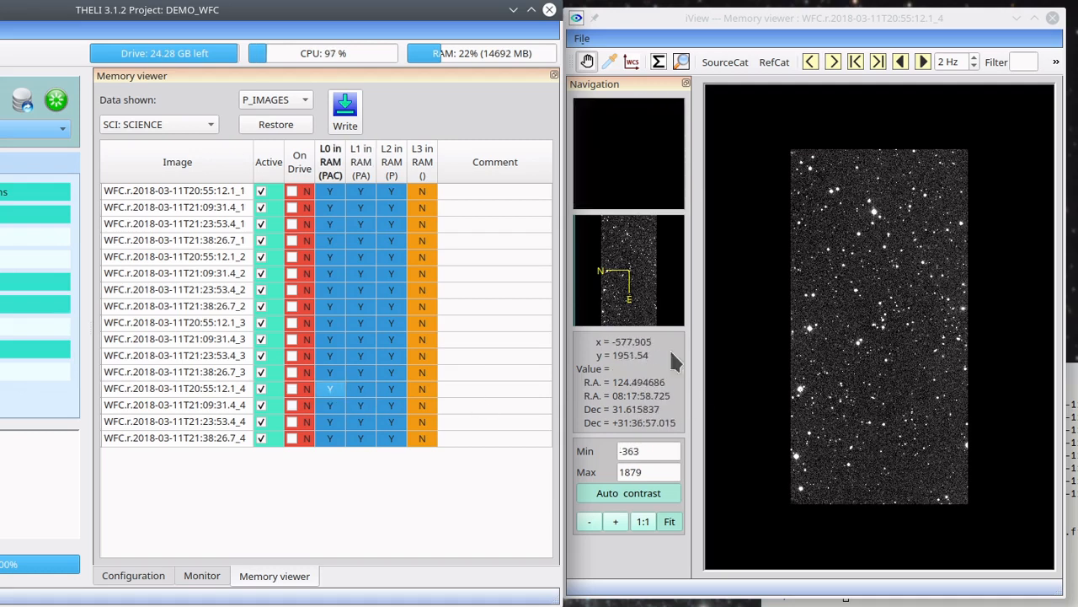
pyautogui.click(360, 394)
pyautogui.click(397, 393)
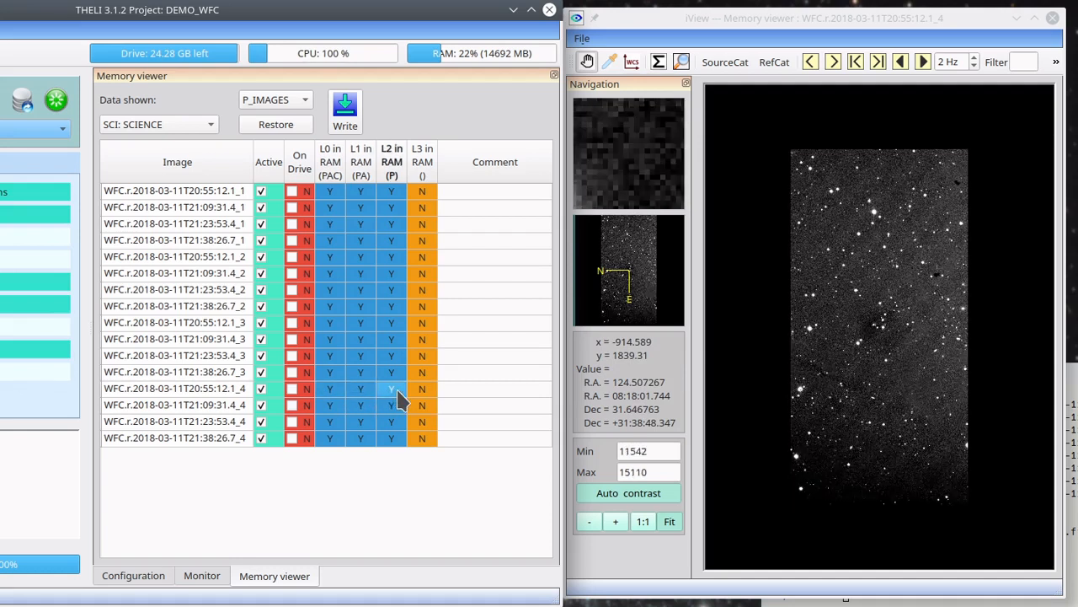
# View L2 (P) versions of several chip 3 and chip 4 images, including WFC.r.2018-03-11T21:38:26.7_3, and compare against L1 (PA) versions
pyautogui.click(394, 406)
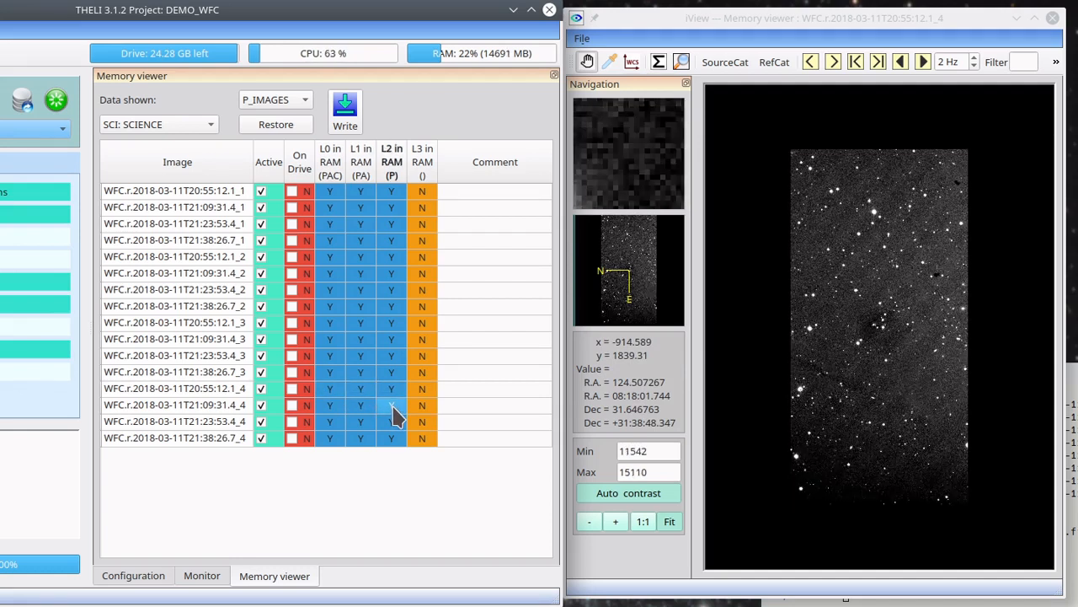
pyautogui.click(393, 389)
pyautogui.click(386, 375)
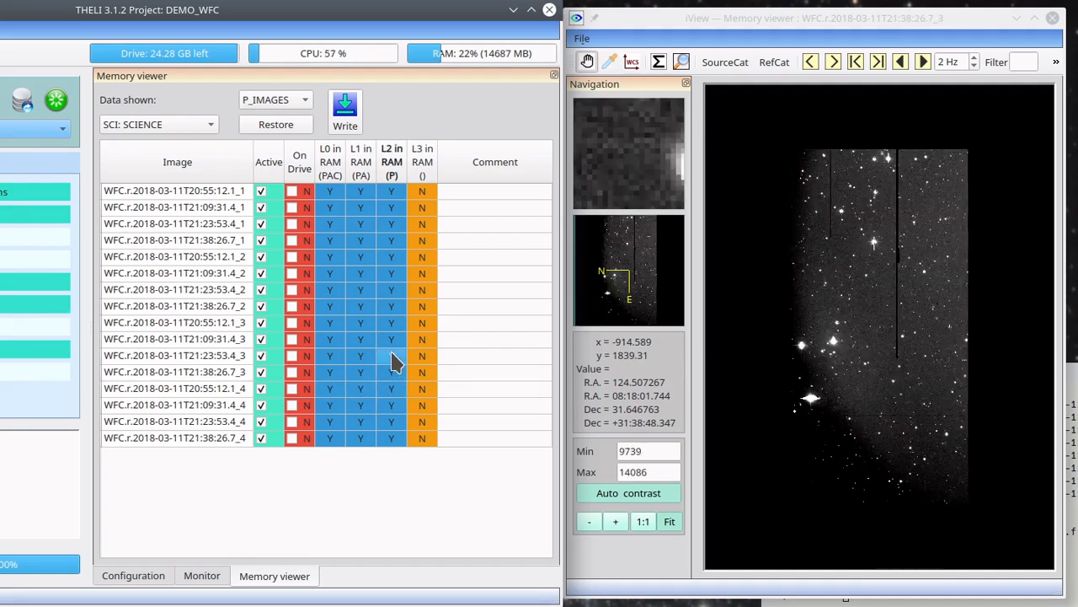
pyautogui.click(391, 356)
pyautogui.click(363, 357)
pyautogui.click(364, 389)
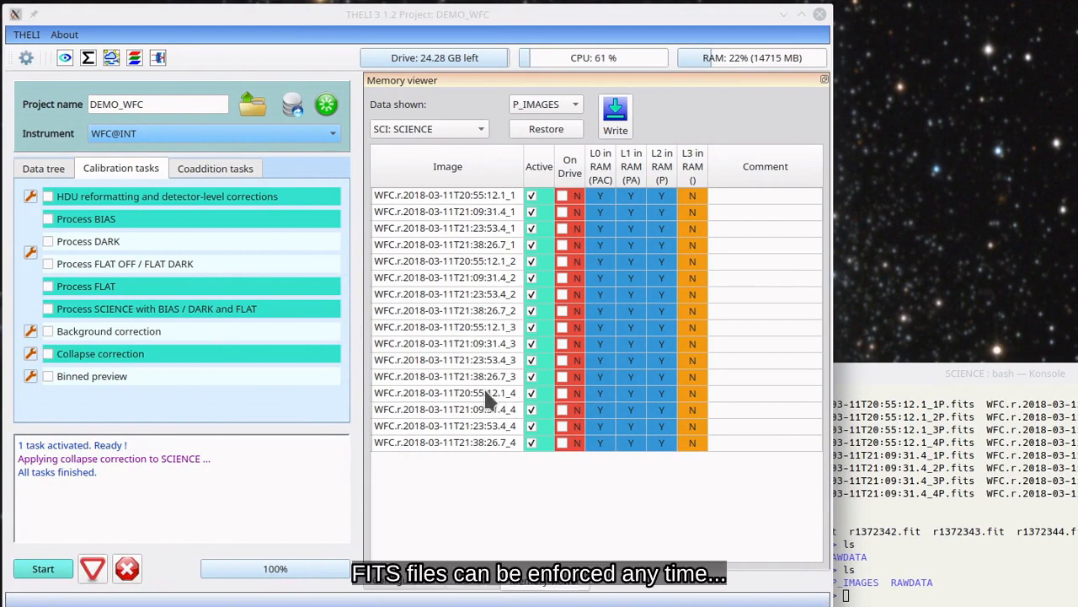
# Write only WFC.r.2018-03-11T20:55:12.1_4 to the drive, then list the SCIENCE folder in the terminal and highlight its file
pyautogui.click(563, 394)
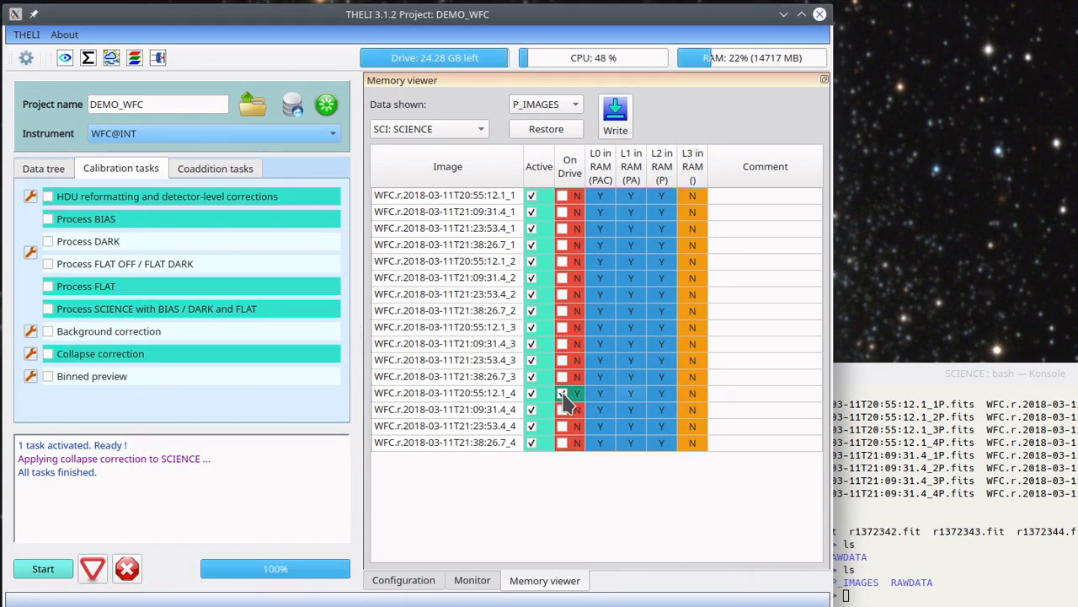
pyautogui.click(994, 452)
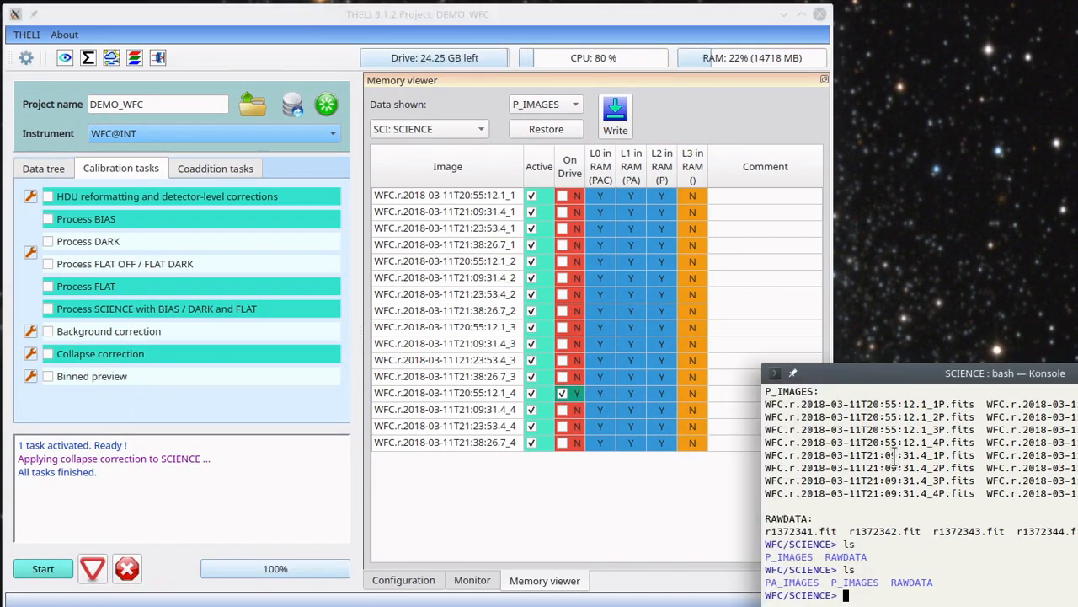
pyautogui.write('ls')
pyautogui.press('Return')
pyautogui.doubleClick(971, 582)
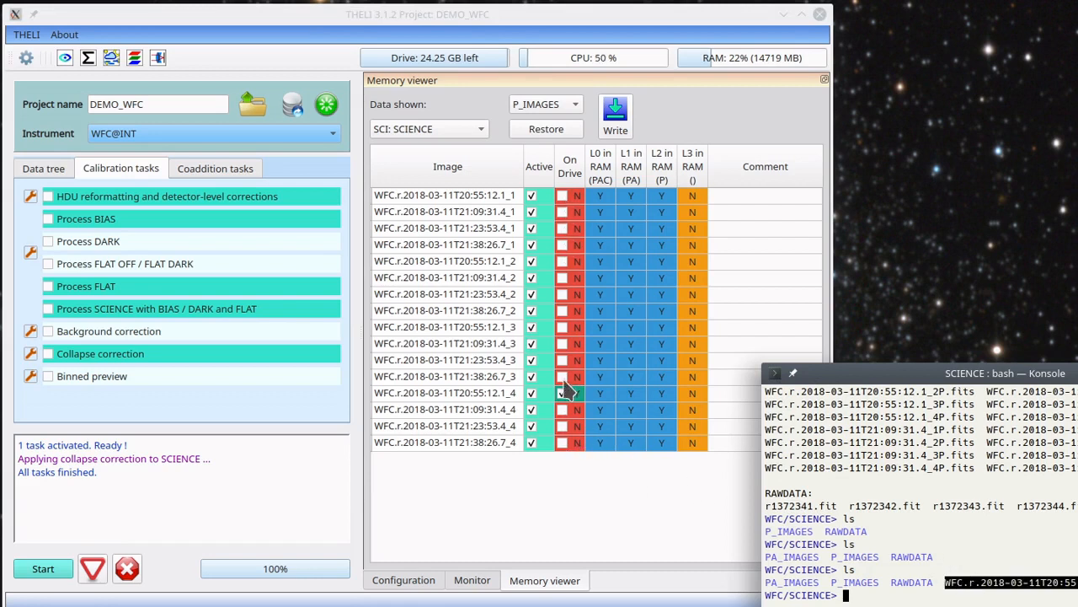
# Write all current Level 0 SCIENCE images from memory to the drive and list the SCIENCE folder in the terminal
pyautogui.click(615, 118)
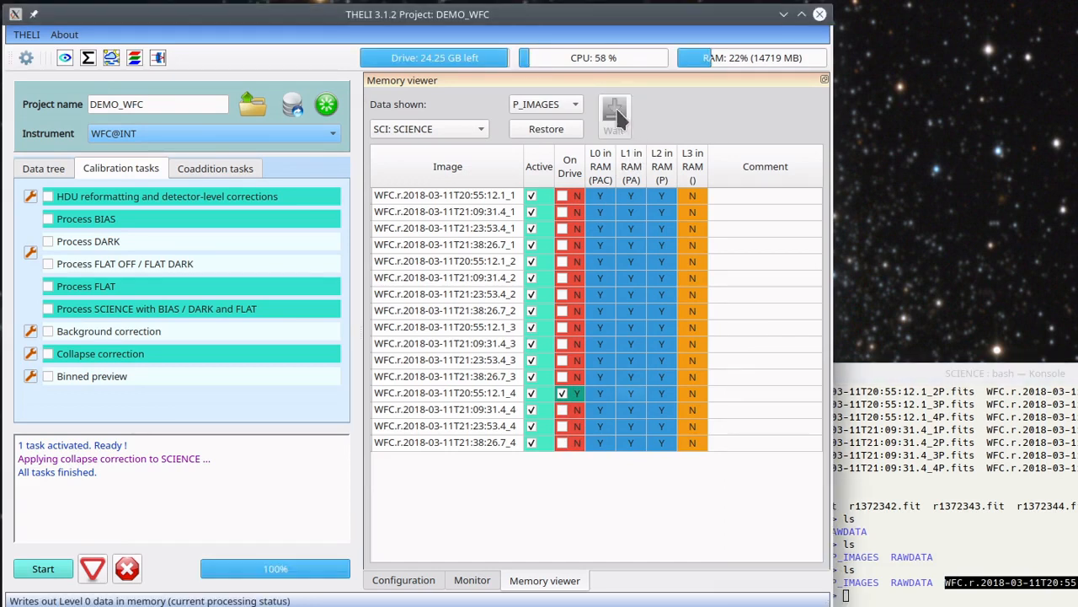
pyautogui.click(958, 467)
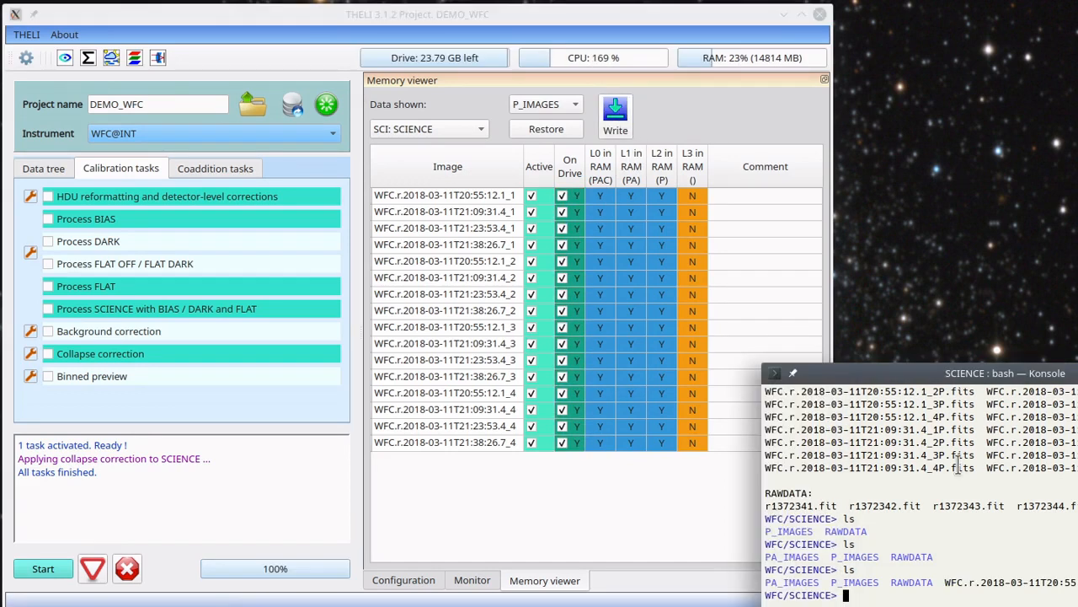
pyautogui.write('ls')
pyautogui.press('Return')
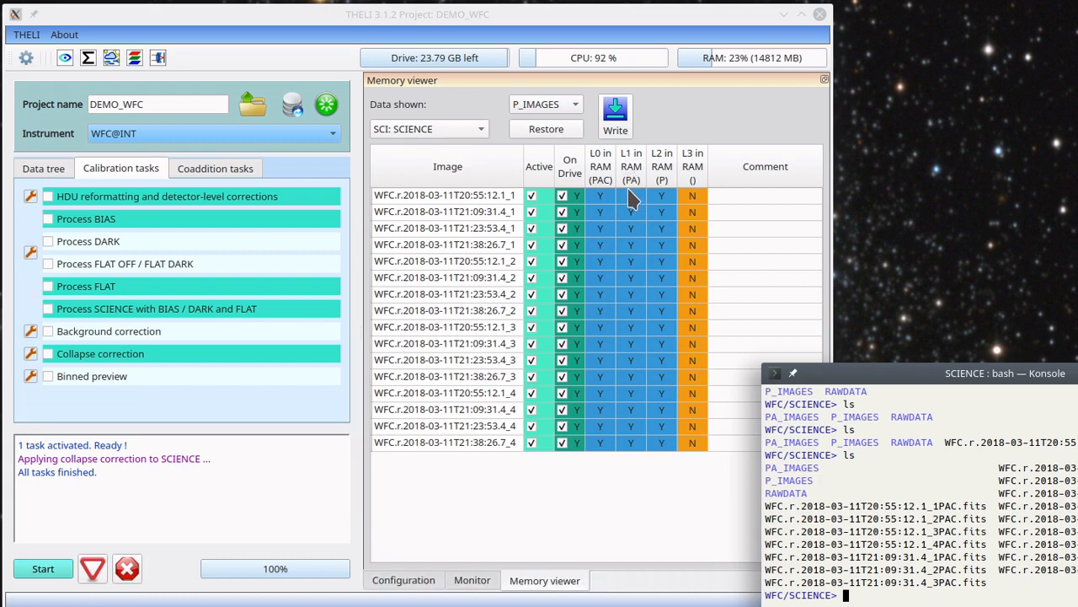
# Restore the PA_IMAGES processing stage for the SCIENCE data
pyautogui.click(552, 107)
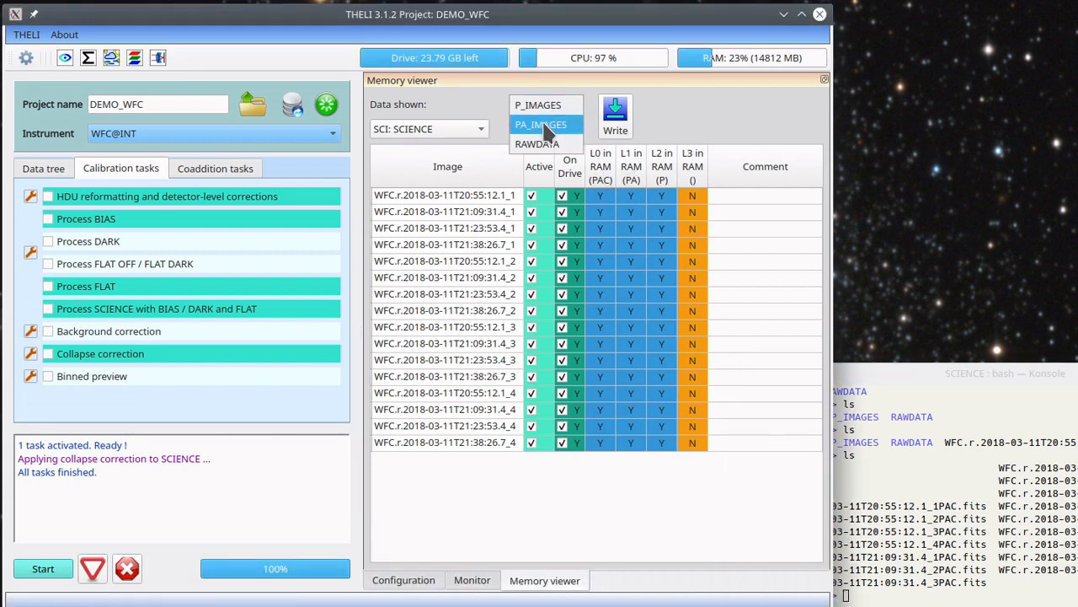
pyautogui.click(541, 125)
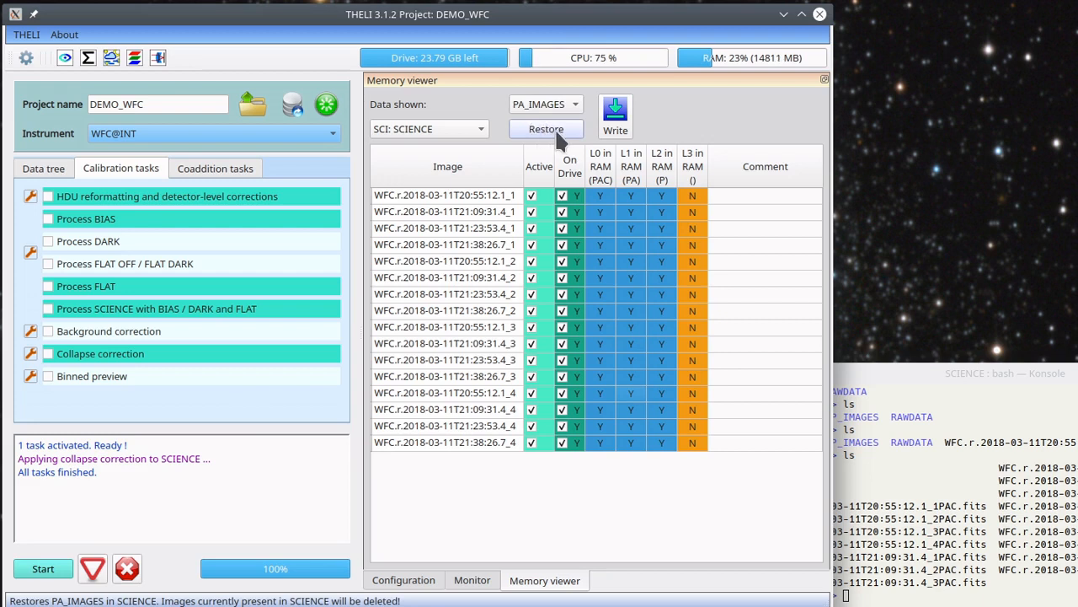
pyautogui.click(555, 133)
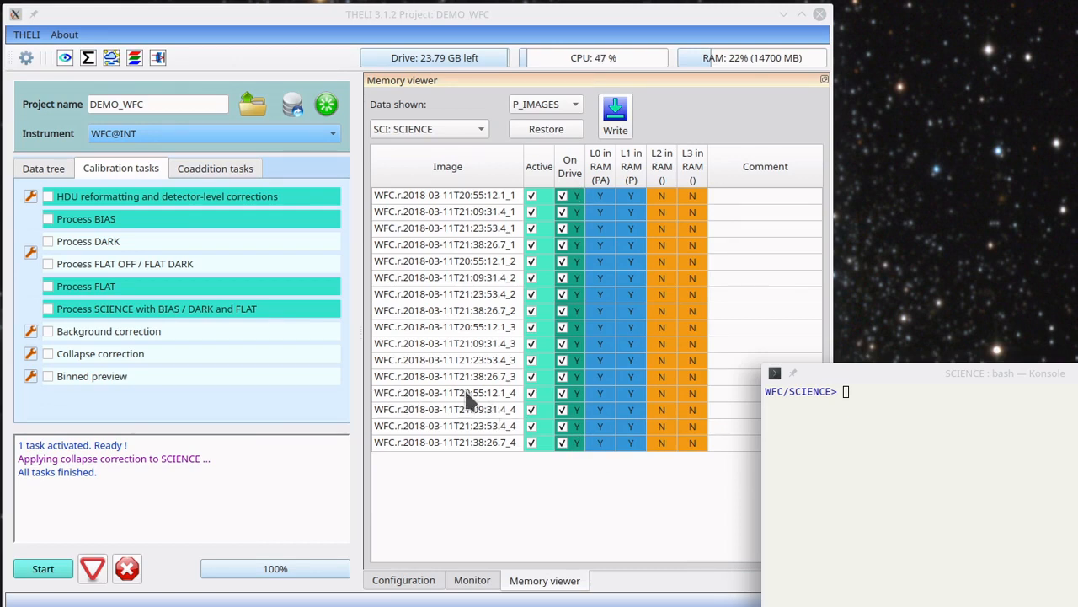
# Deactivate image WFC.r.2018-03-11T20:55:12.1_4 and list the SCIENCE folder in the terminal
pyautogui.click(532, 393)
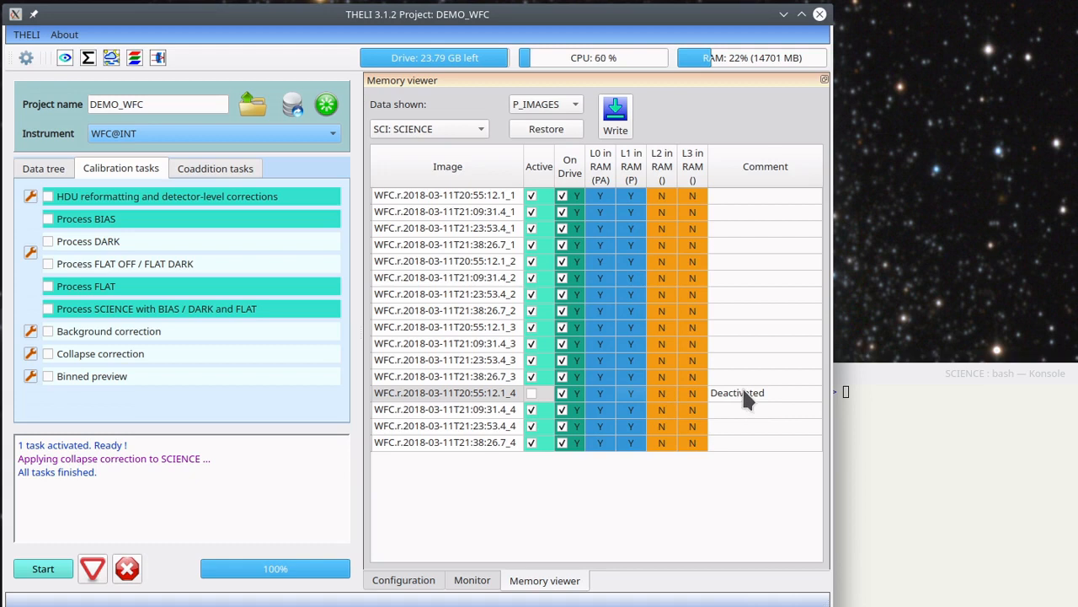
pyautogui.click(908, 412)
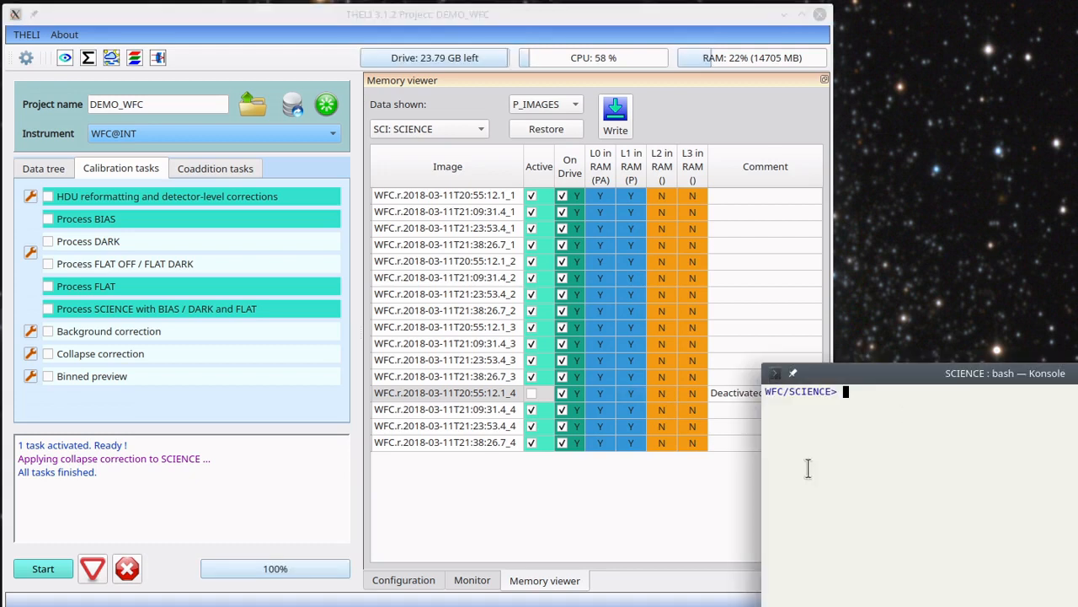
pyautogui.write('ls')
pyautogui.press('Return')
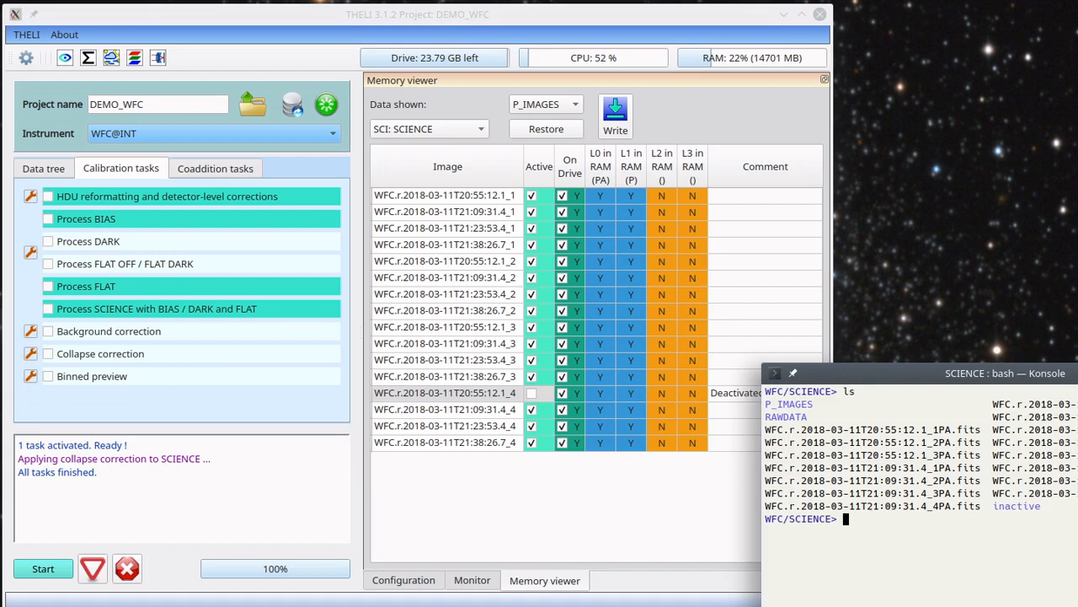
# List the contents of the inactive subfolder in the terminal and highlight the deactivated FITS file
pyautogui.doubleClick(1014, 505)
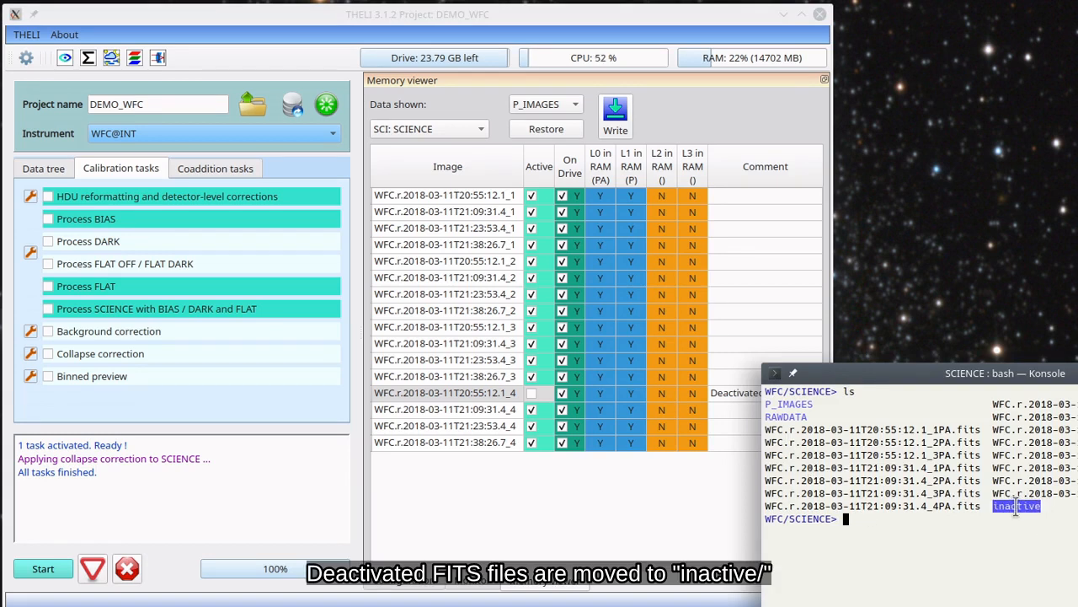
pyautogui.write('ls')
pyautogui.middleClick(1018, 506)
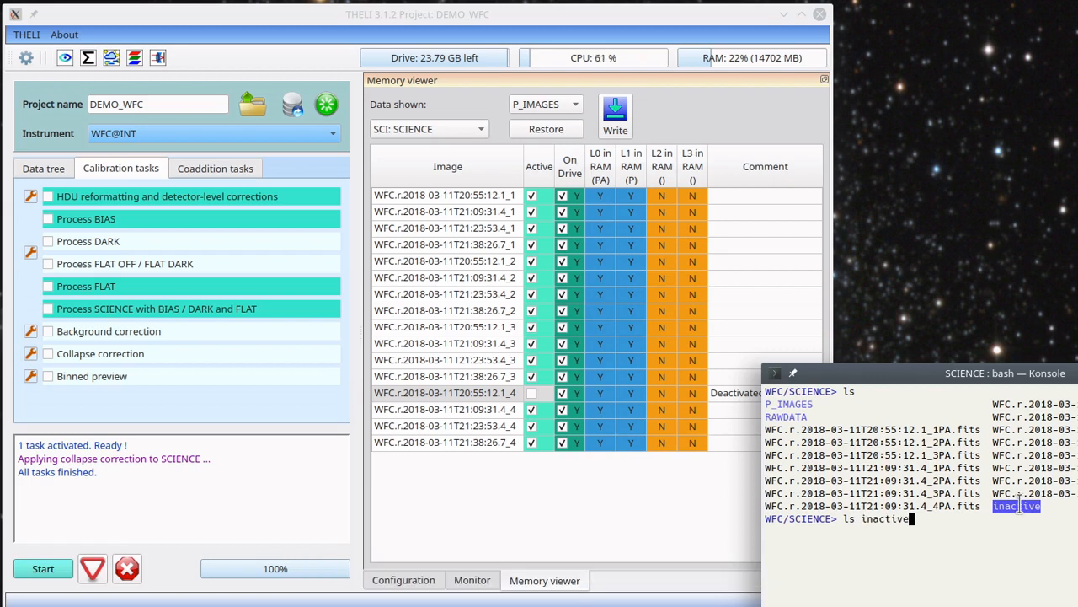
pyautogui.press('Return')
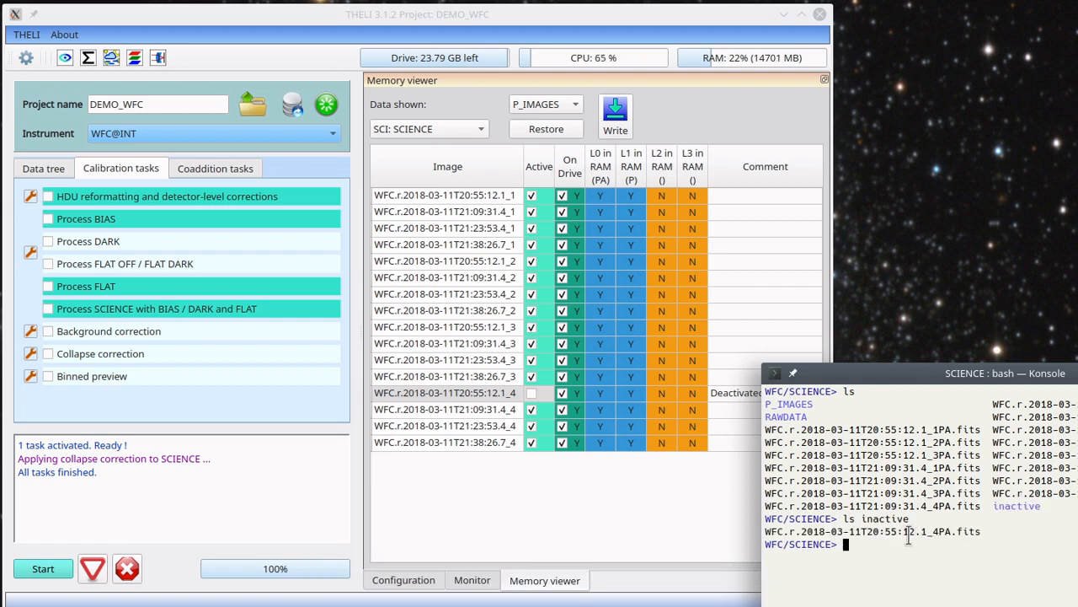
pyautogui.doubleClick(910, 532)
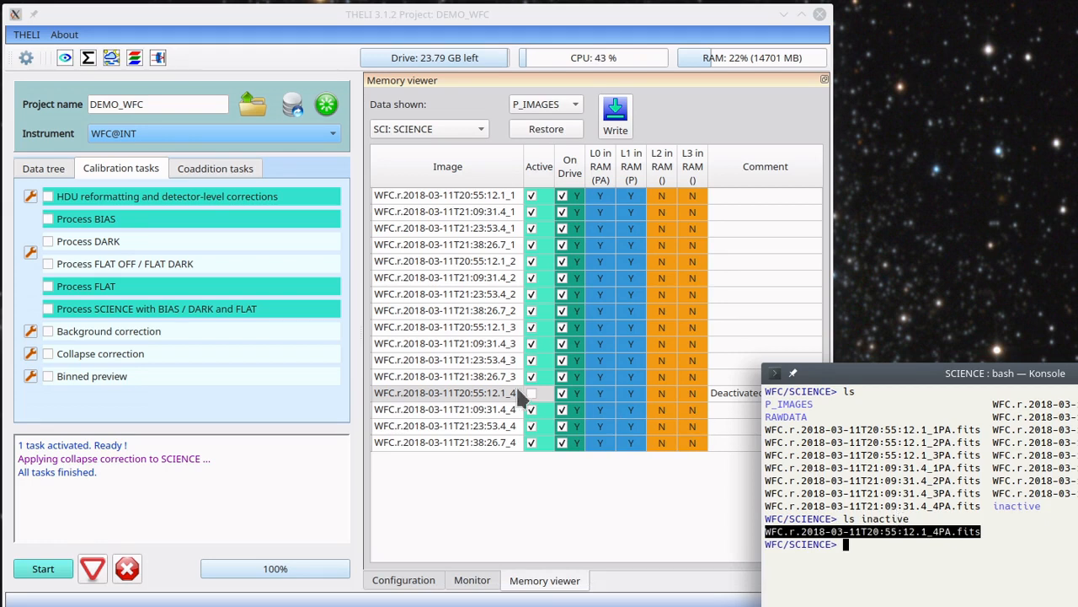
# Reactivate image WFC.r.2018-03-11T20:55:12.1_4 and list the inactive subfolder again
pyautogui.click(533, 391)
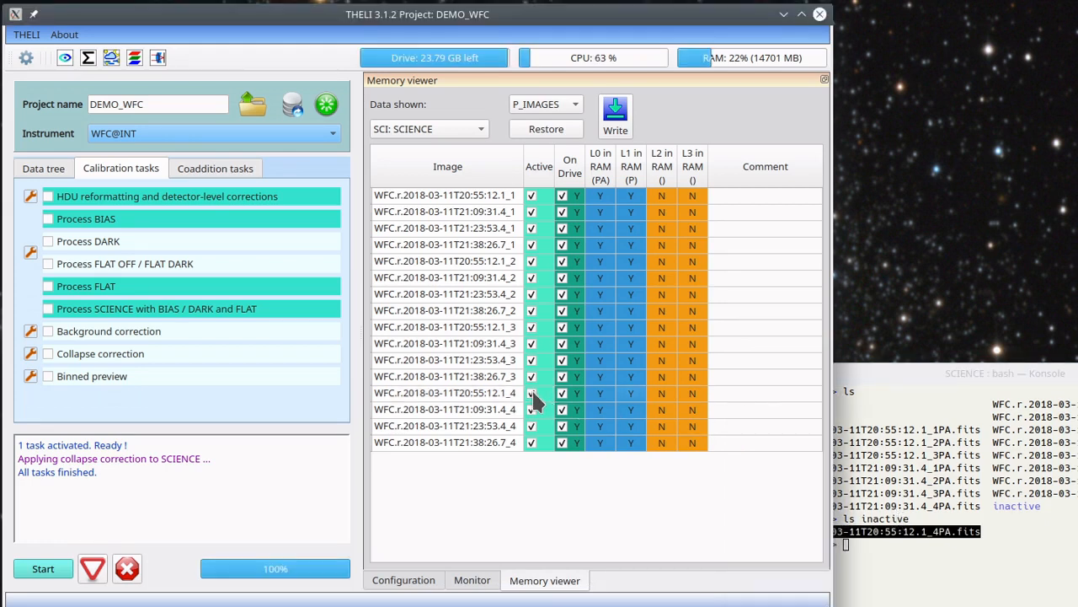
pyautogui.click(975, 491)
pyautogui.press('Up')
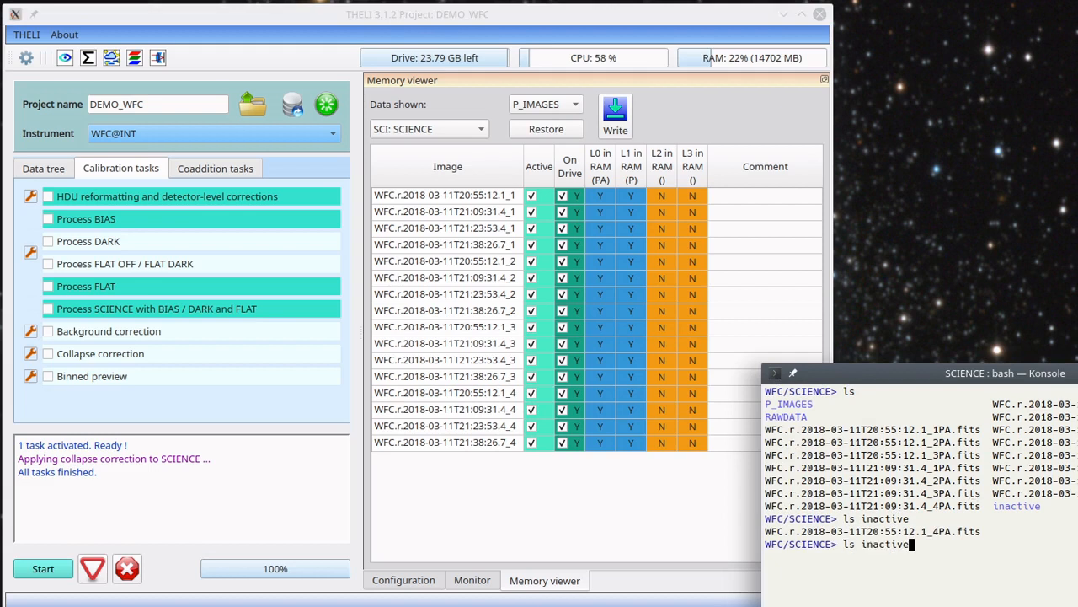
pyautogui.press('Return')
# Deactivate WFC.r.2018-03-11T20:55:12.1_4, run the Collapse correction with its current settings, and show the memory viewer
pyautogui.click(534, 394)
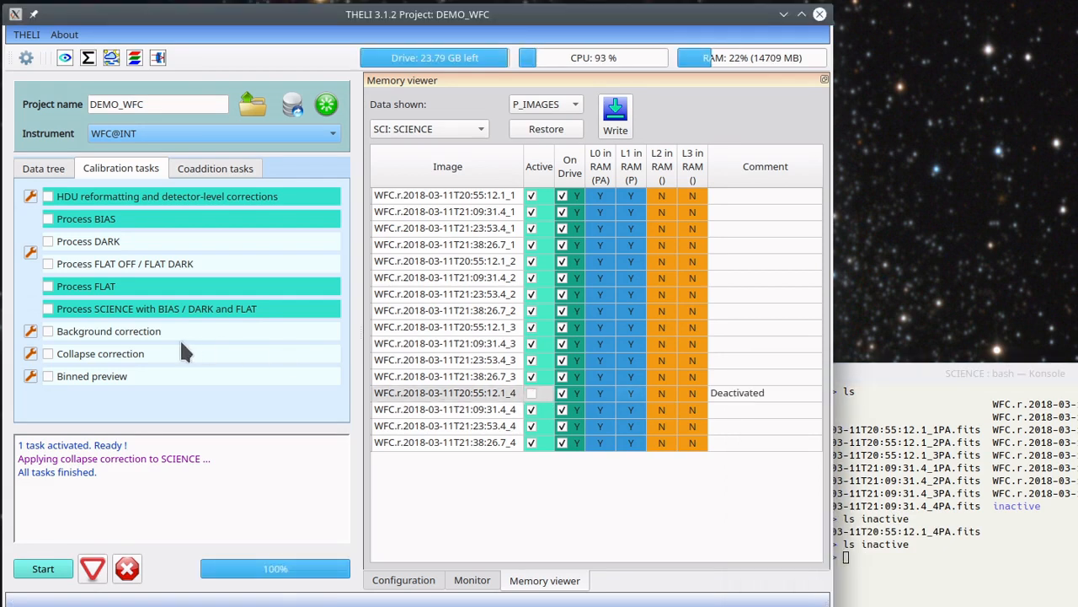
pyautogui.click(73, 354)
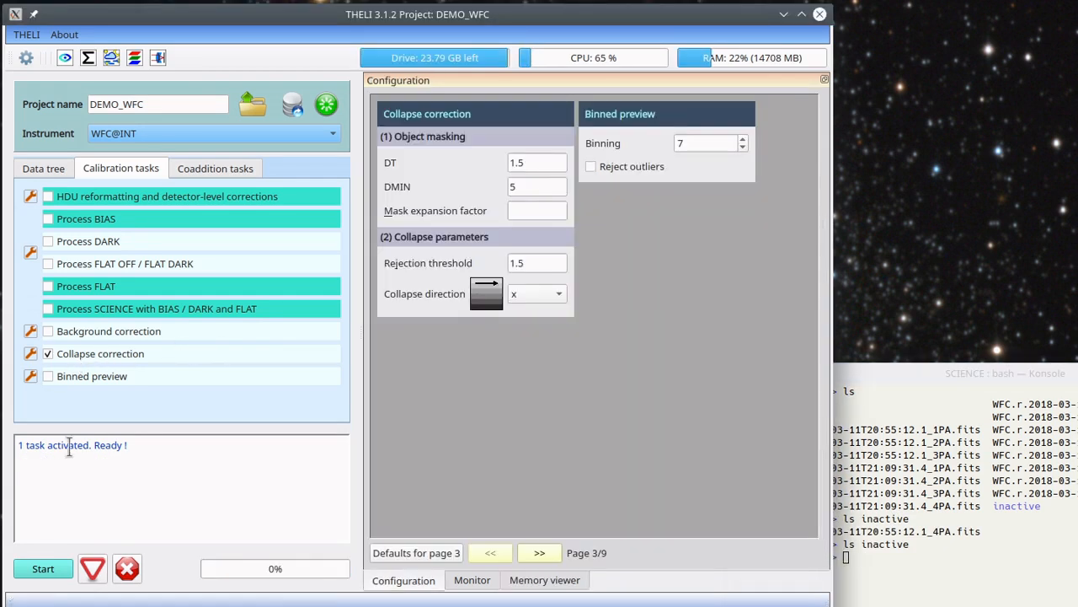
pyautogui.click(51, 570)
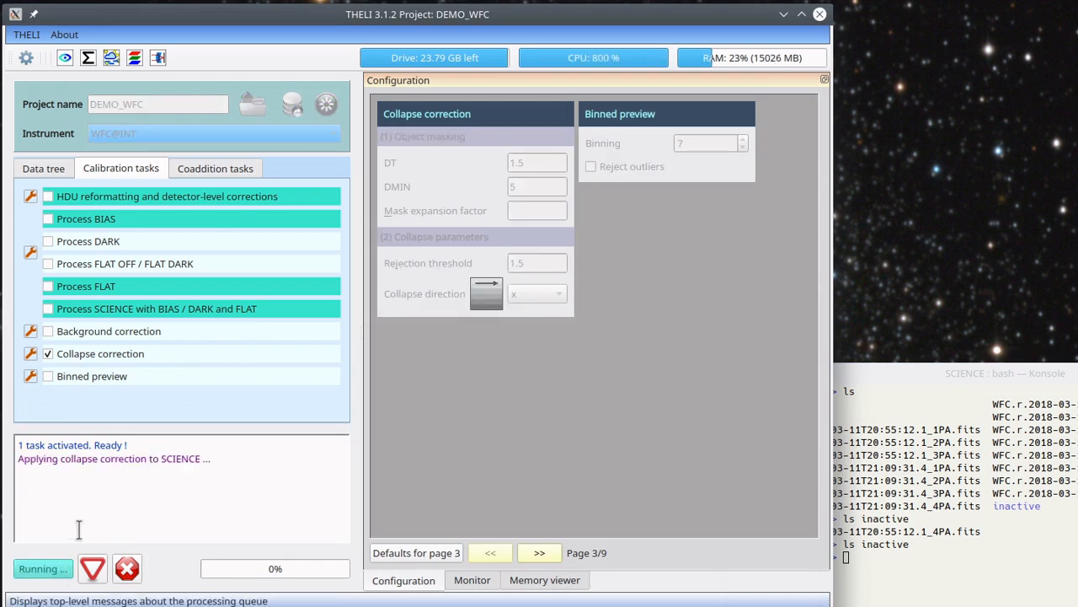
pyautogui.click(537, 583)
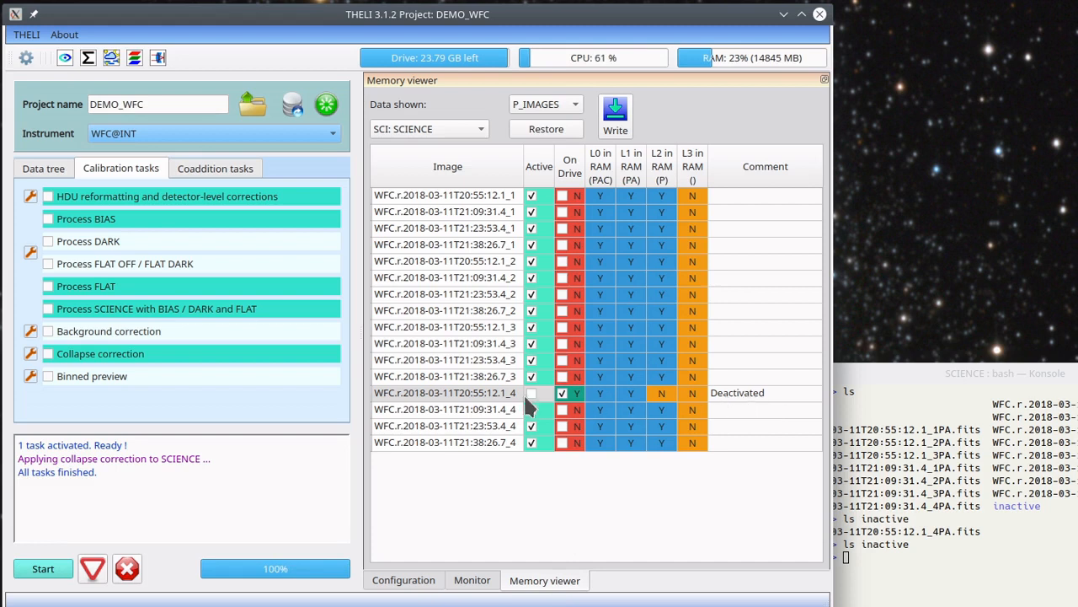
# Try to reactivate image WFC.r.2018-03-11T20:55:12.1_4 while the active images are in the PAC state, and dismiss the warning
pyautogui.click(532, 394)
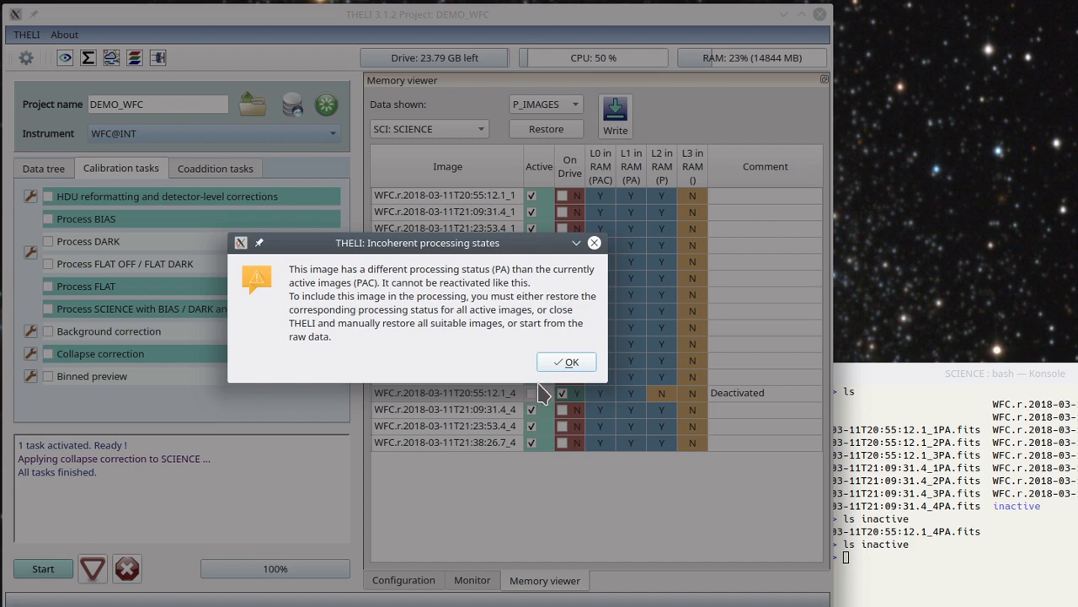
pyautogui.click(566, 363)
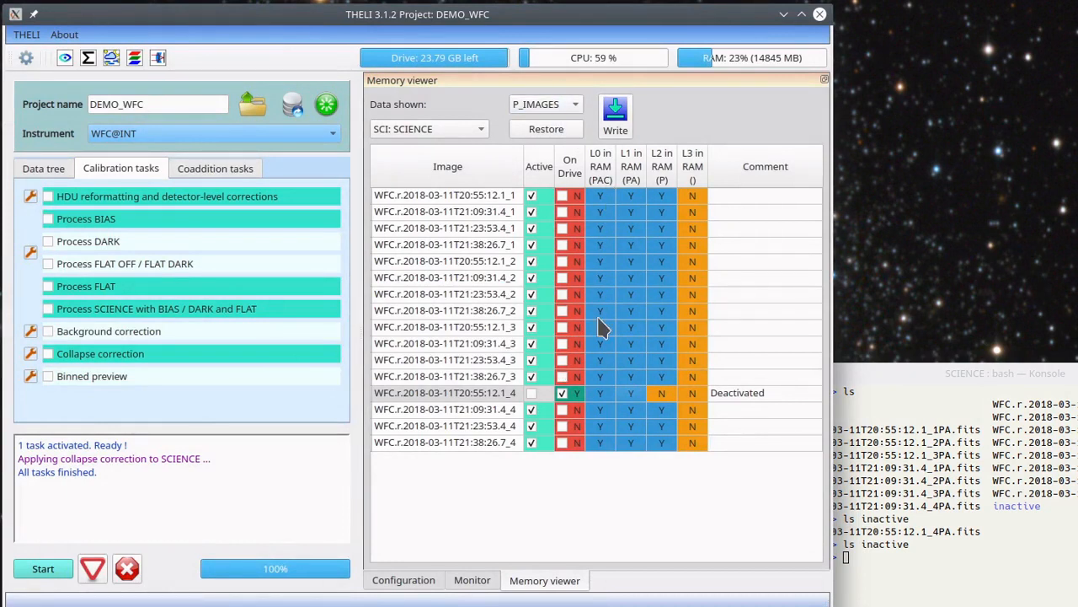
# Restore PA_IMAGES for the SCIENCE folder and reactivate image WFC.r.2018-03-11T20:55:12.1_4
pyautogui.click(558, 105)
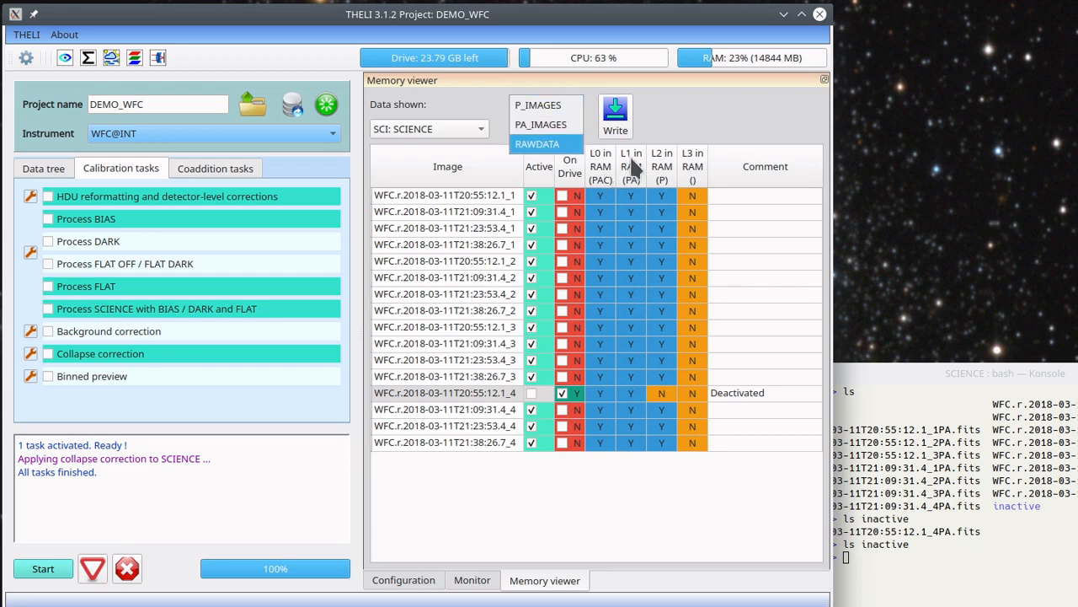
pyautogui.click(544, 124)
pyautogui.click(543, 131)
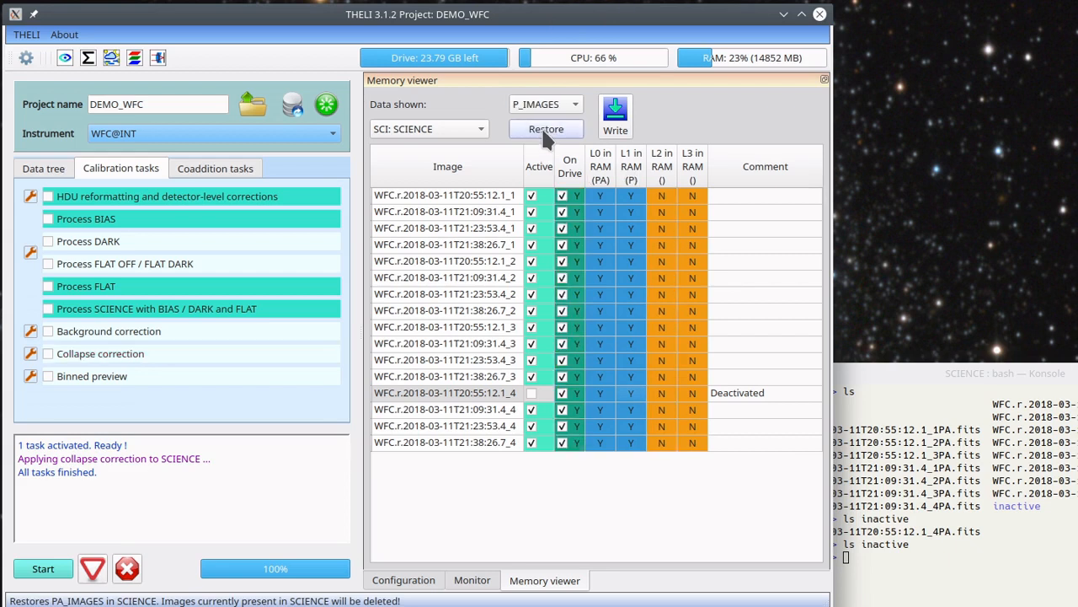
pyautogui.click(532, 393)
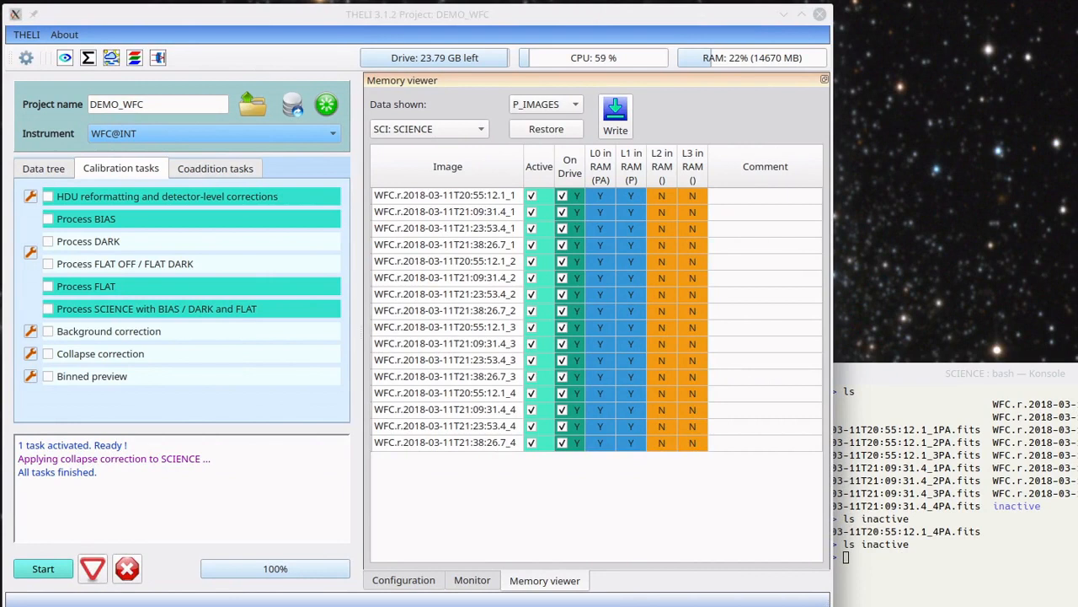
# Run the Collapse correction on the SCIENCE images with its current settings and show the memory viewer
pyautogui.click(76, 357)
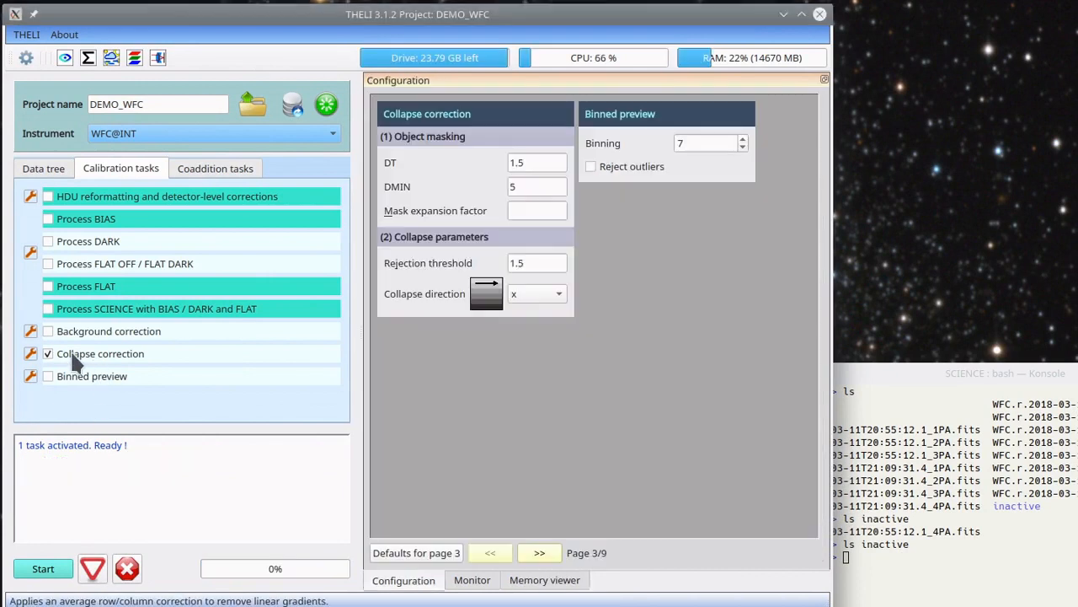
pyautogui.click(43, 569)
pyautogui.click(556, 581)
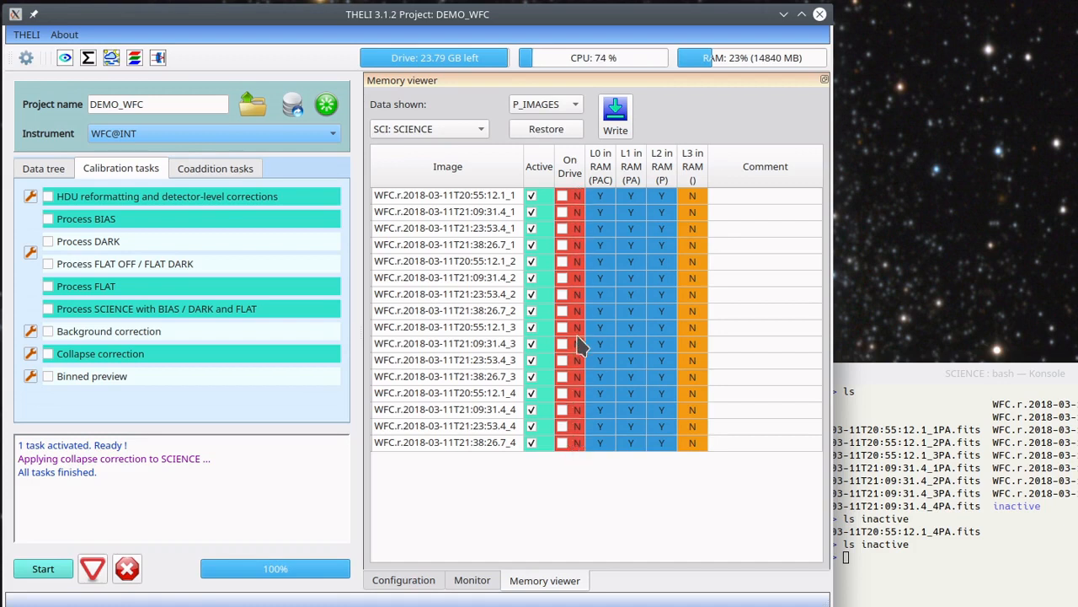
# Close the program, saving only the latest images kept in memory
pyautogui.click(820, 15)
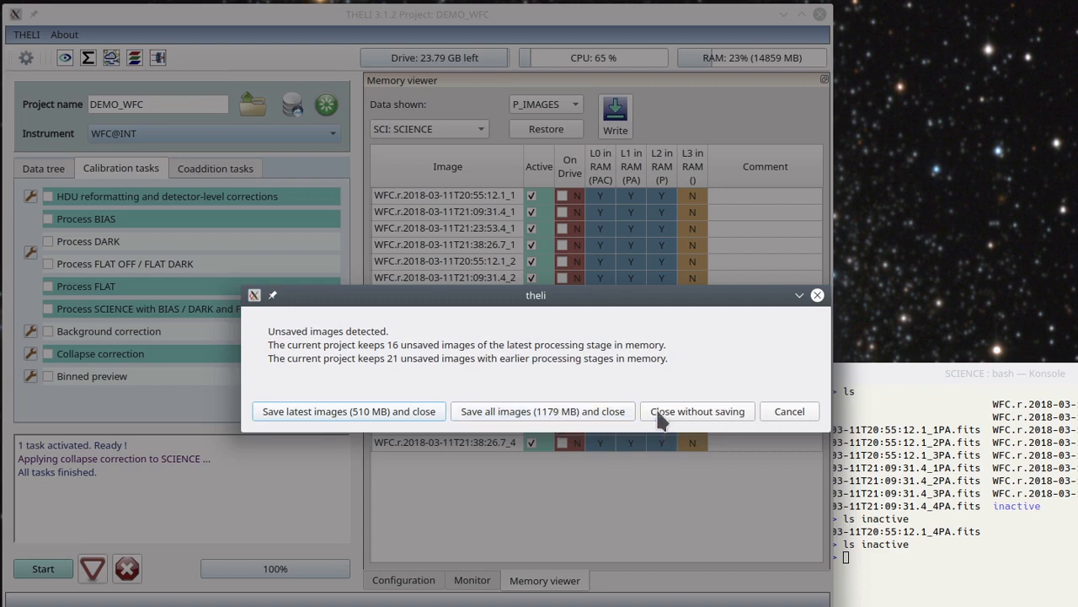
pyautogui.click(294, 411)
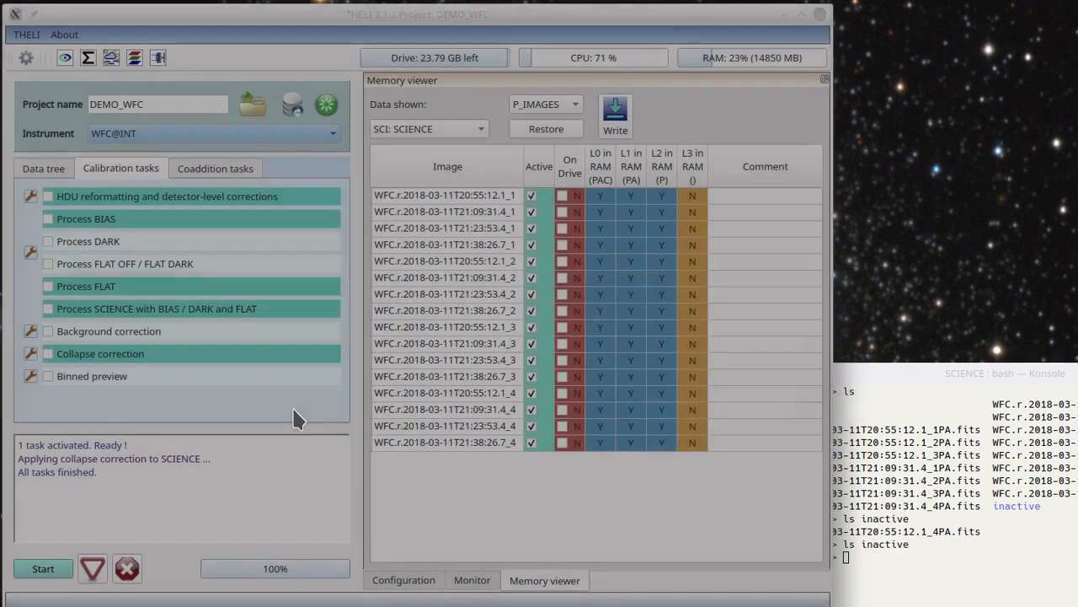